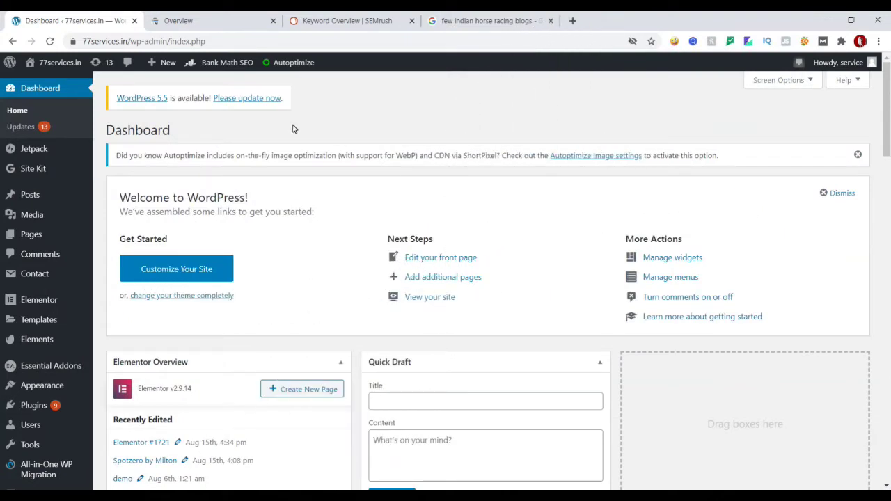
From the list of all posts, open the post "Few Indian Horse Racing Blogs | 2020-21" for editing
scroll(332, 183, "down", 1)
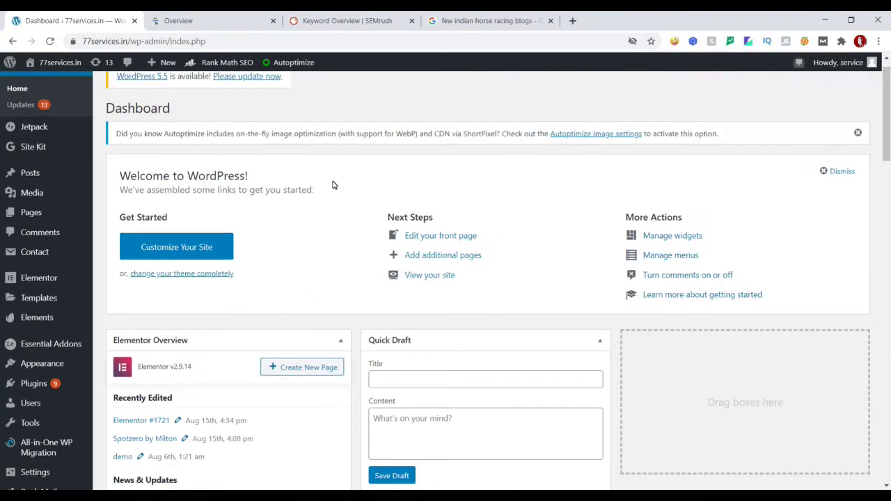
scroll(332, 183, "up", 1)
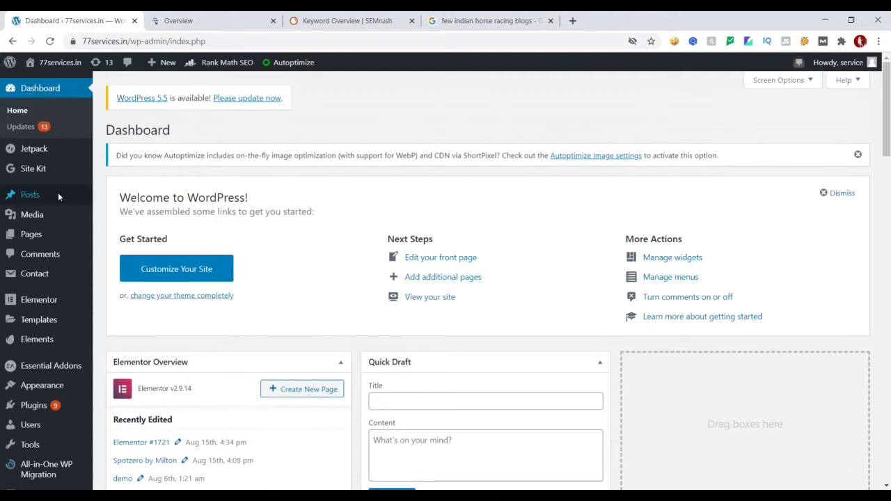
mouse_move(24, 199)
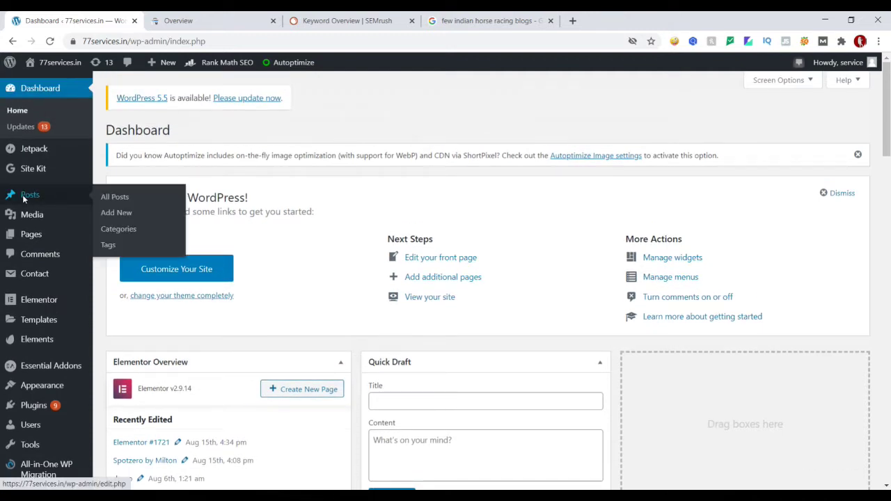
left_click(115, 197)
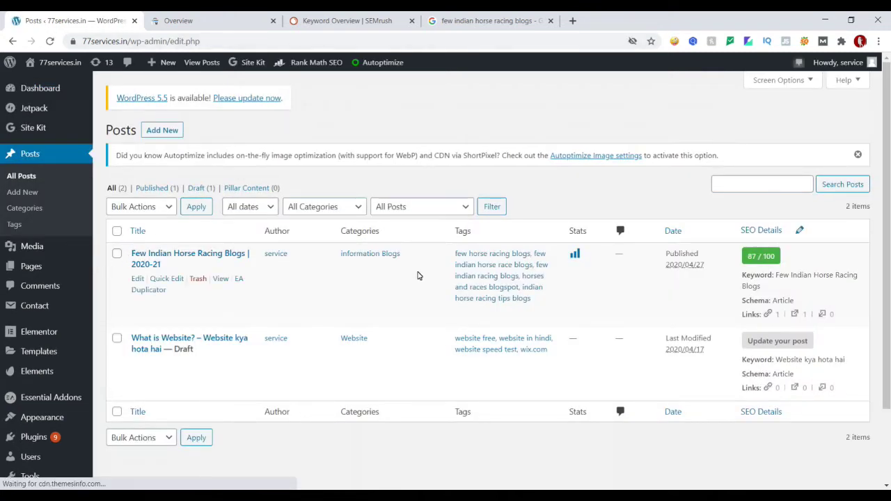
left_click(136, 279)
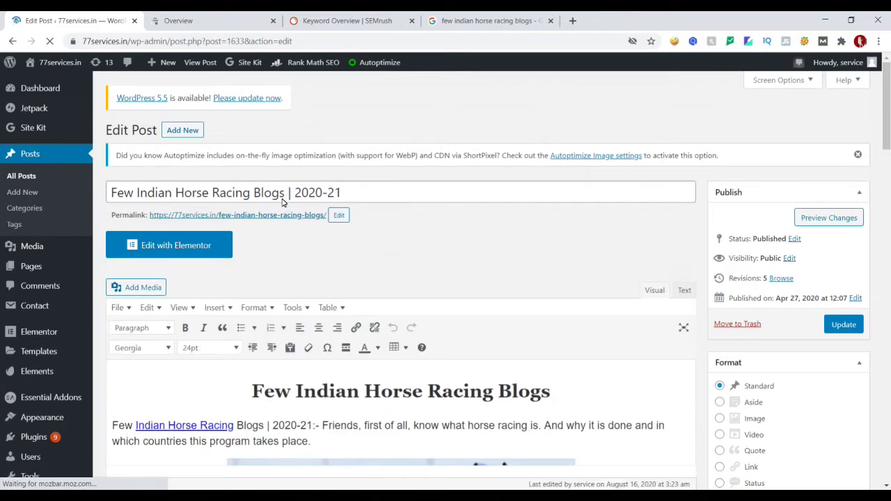
Copy the phrase "Few Indian Horse Racing Blogs" from the post title and search Google for it in a new tab
left_click_drag(285, 194, 112, 194)
right_click(115, 194)
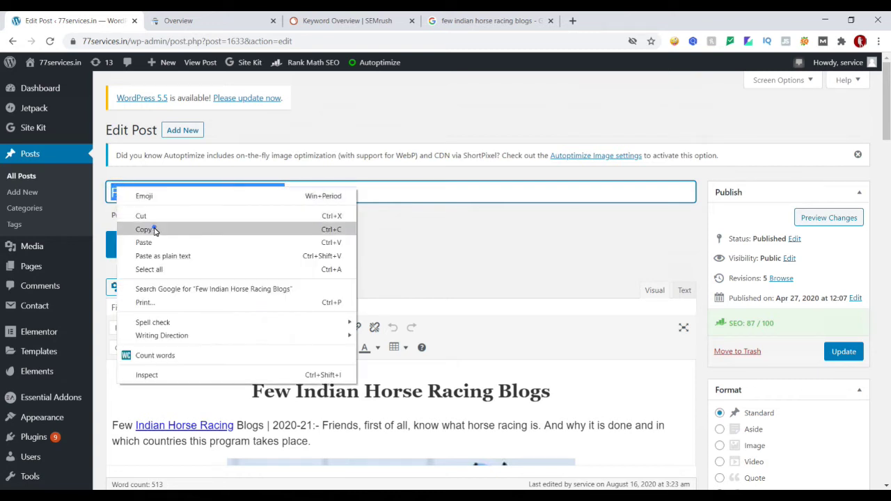
left_click(154, 230)
key("ctrl+t")
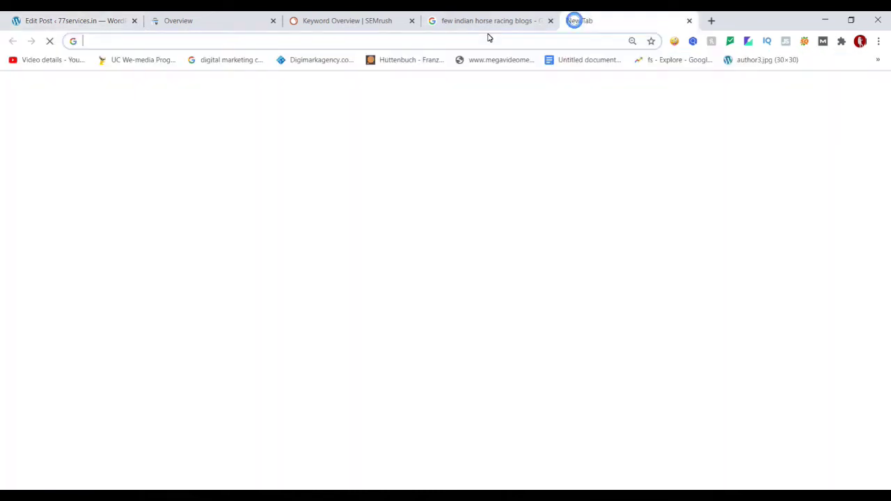
key("ctrl+v")
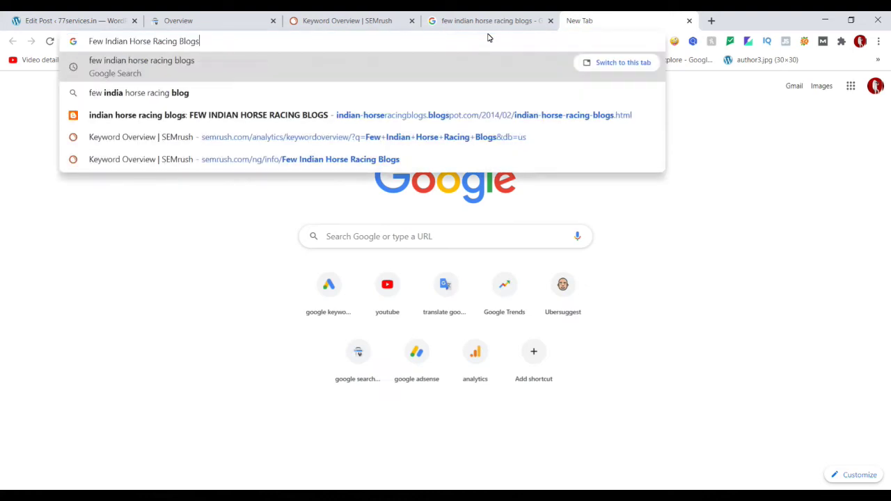
key("Return")
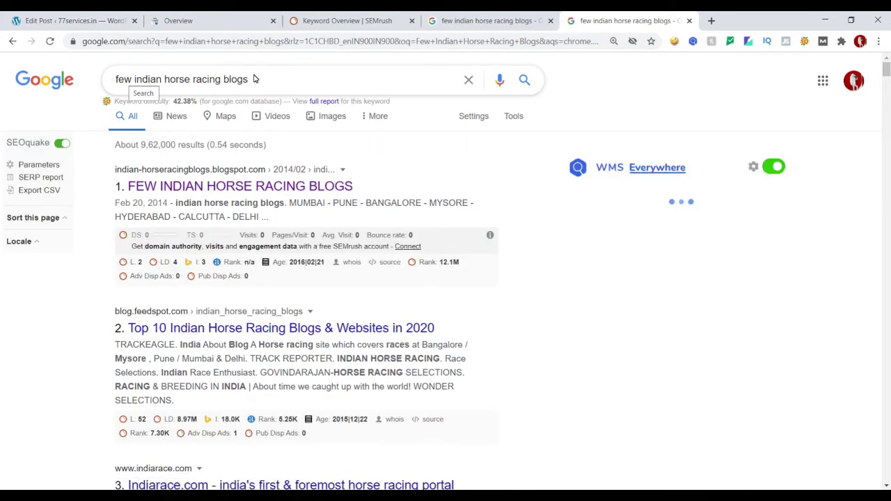
Review the SEMrush keyword overview for "Few Indian Horse Racing Blogs", including its volume, difficulty and related keywords
left_click(335, 17)
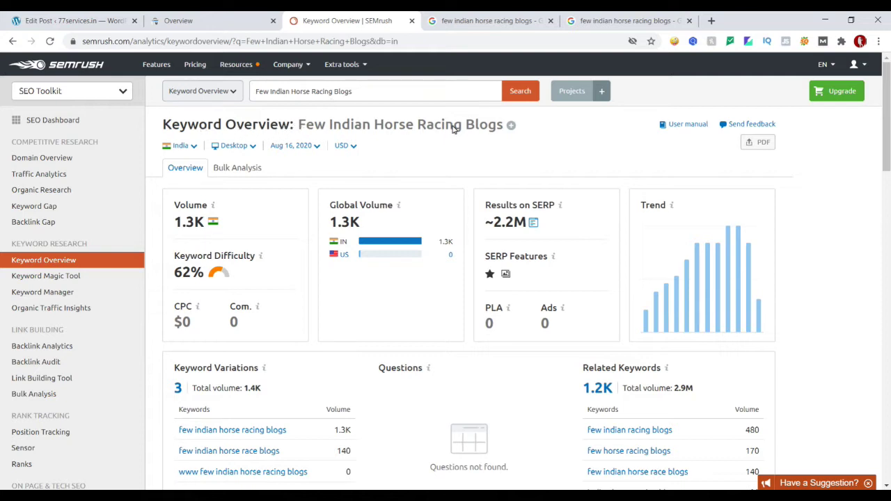
left_click_drag(465, 129, 475, 128)
scroll(220, 252, "down", 2)
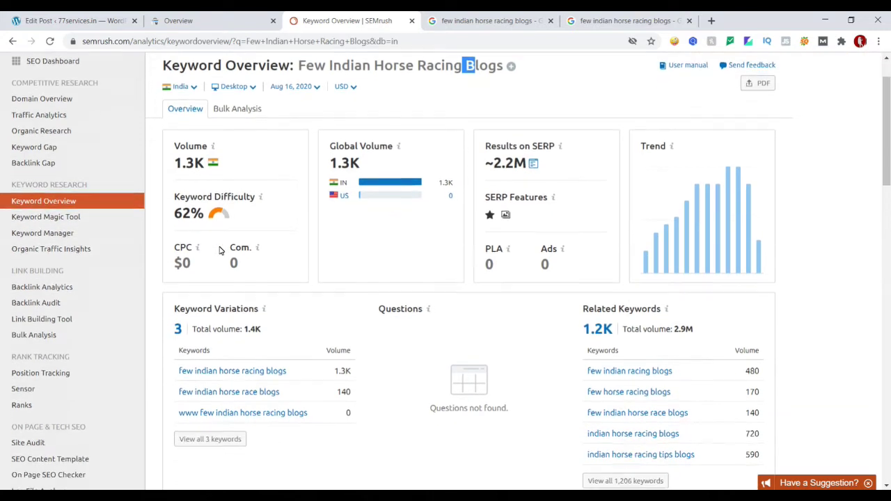
scroll(322, 187, "up", 2)
scroll(322, 186, "up", 1)
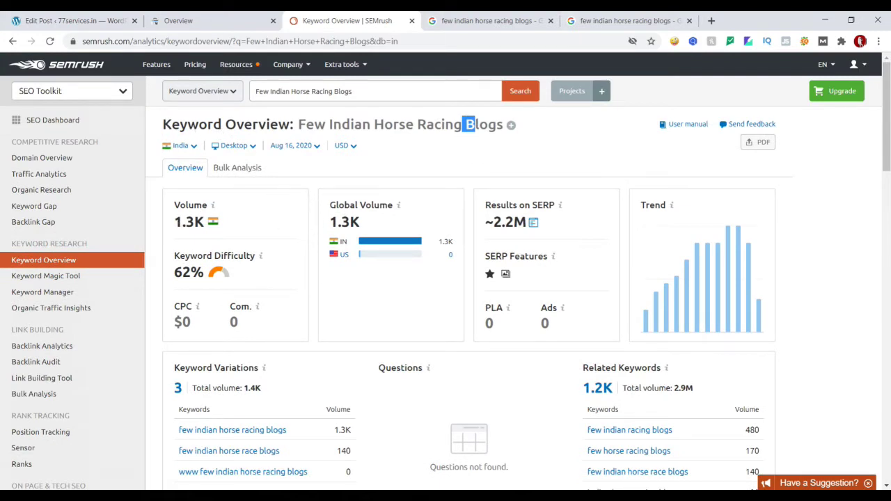
Return to the newest Google results and search for the exact phrase "few indian horse racing blogs" in quotation marks
left_click(582, 20)
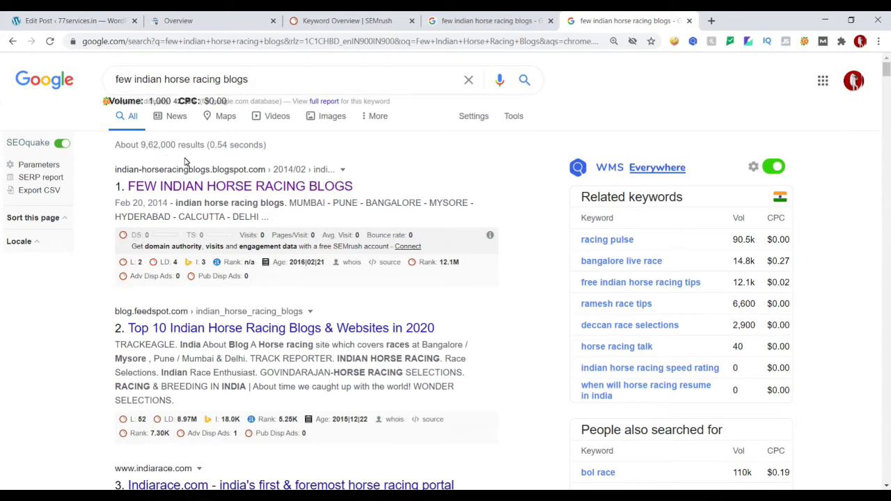
left_click(255, 80)
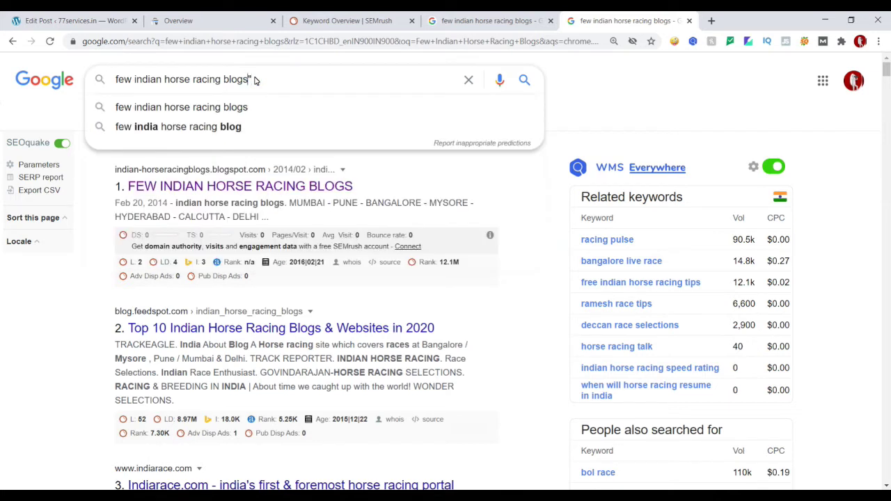
type("\"")
key("Home")
type("\"")
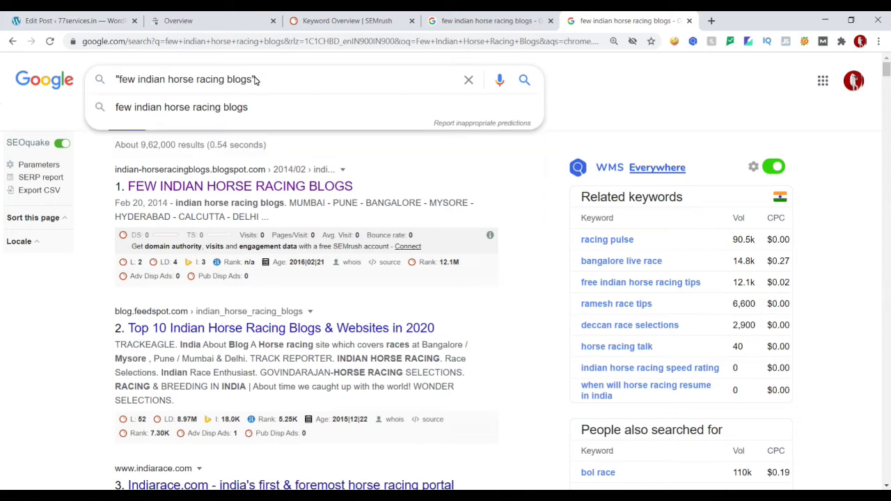
key("Return")
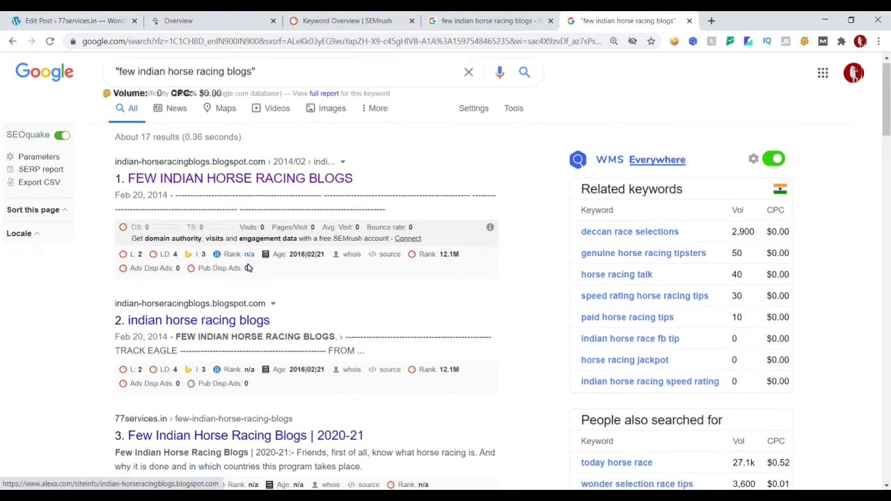
Check where the 77services.in post ranks in the exact-phrase search results
scroll(247, 267, "down", 1)
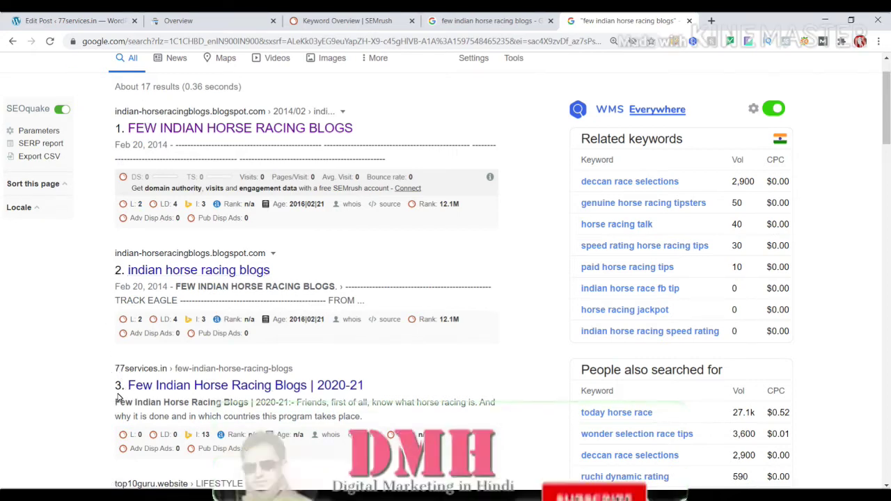
scroll(126, 393, "down", 1)
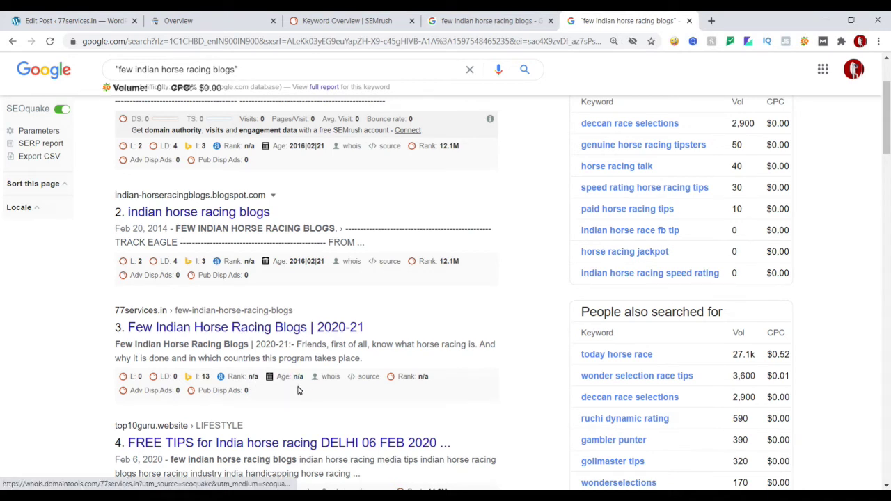
scroll(296, 336, "up", 1)
scroll(296, 335, "up", 2)
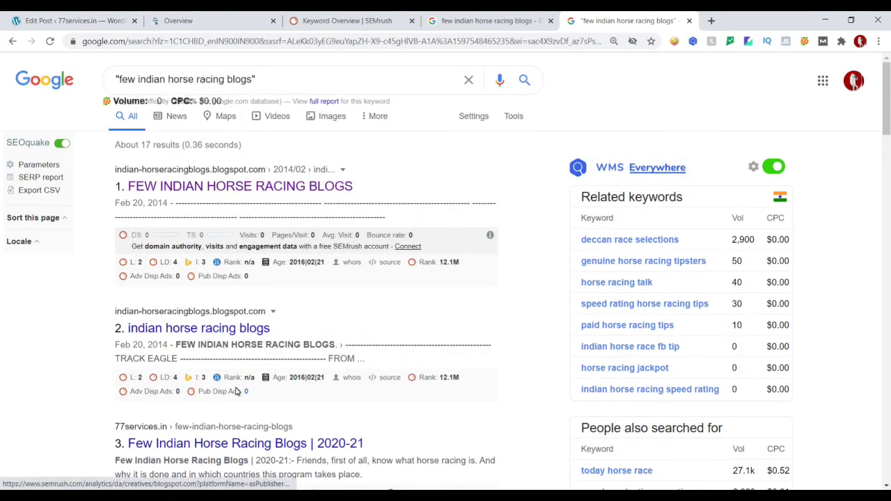
Recheck the post title in WordPress, and open the Performance report for 77services.in in Google Search Console
left_click(487, 21)
left_click(348, 21)
left_click(209, 21)
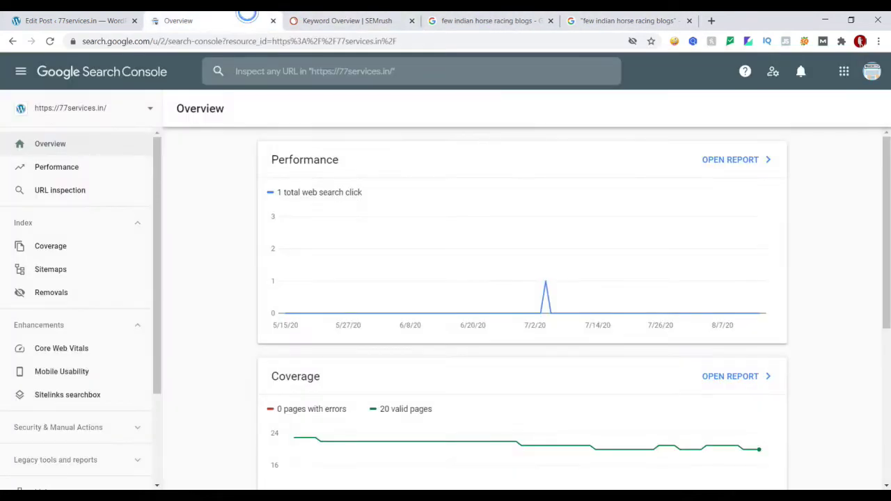
left_click(76, 21)
left_click(258, 197)
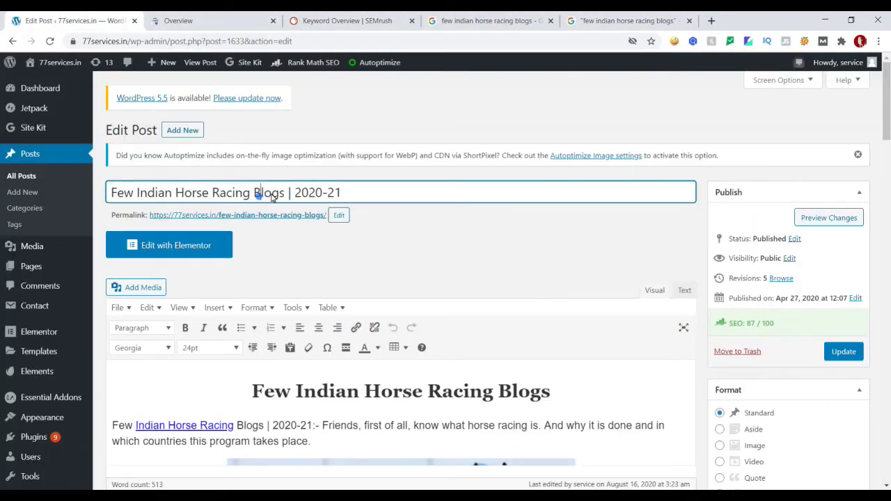
left_click(202, 21)
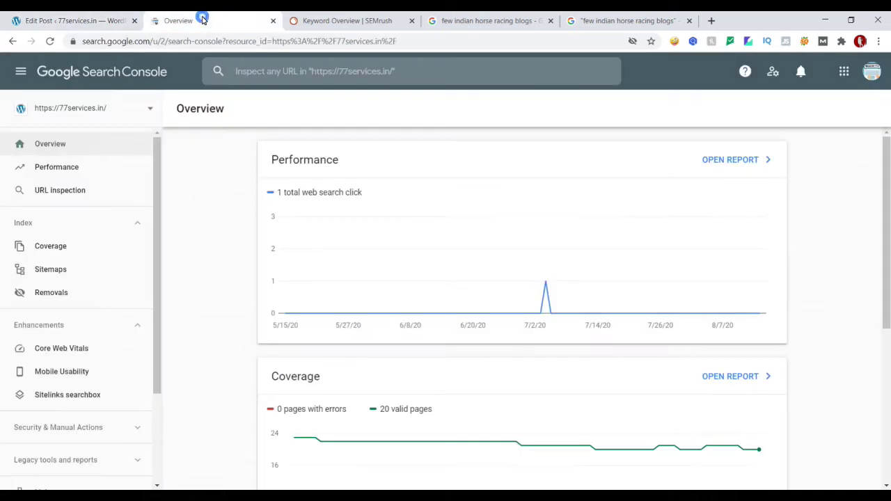
left_click(70, 167)
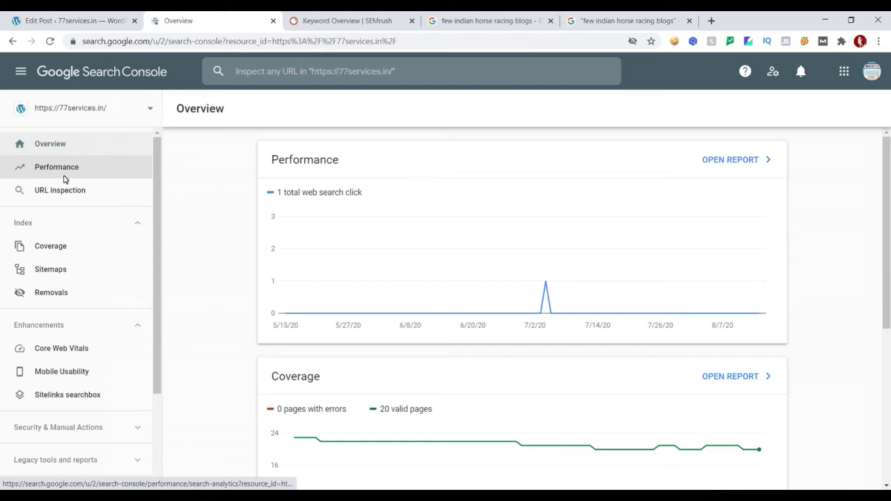
left_click(65, 168)
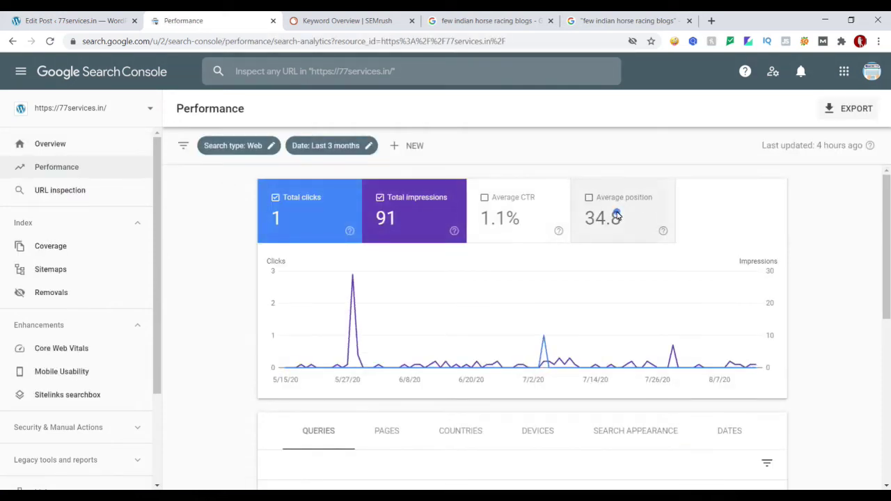
Show average position instead of total clicks in the Performance report and check the positions of the horse racing queries
left_click(616, 213)
left_click(299, 227)
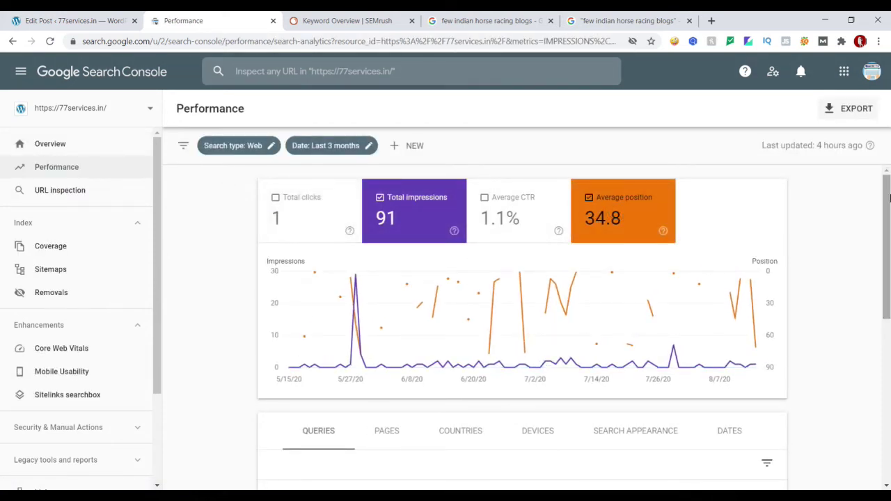
scroll(888, 186, "down", 5)
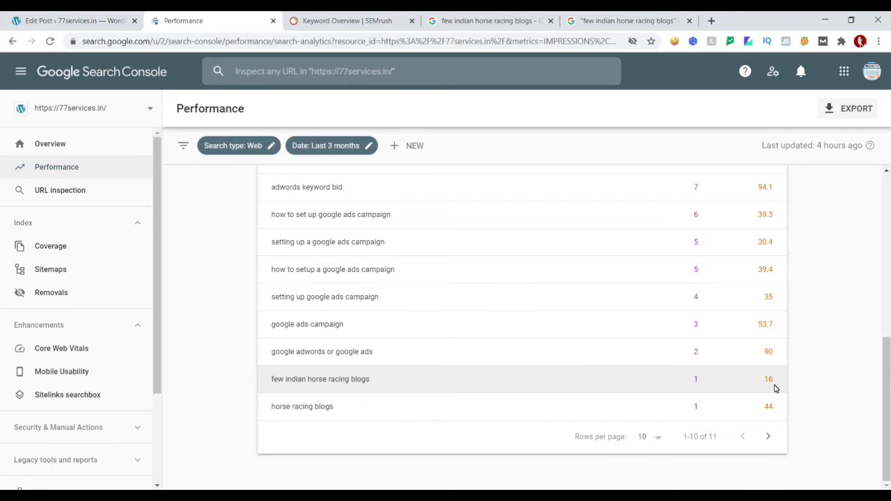
left_click_drag(886, 384, 805, 343)
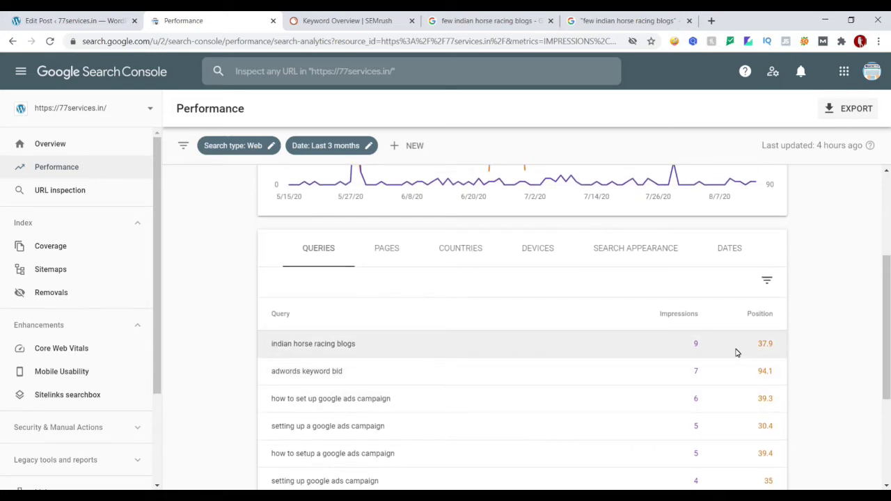
left_click_drag(877, 351, 878, 270)
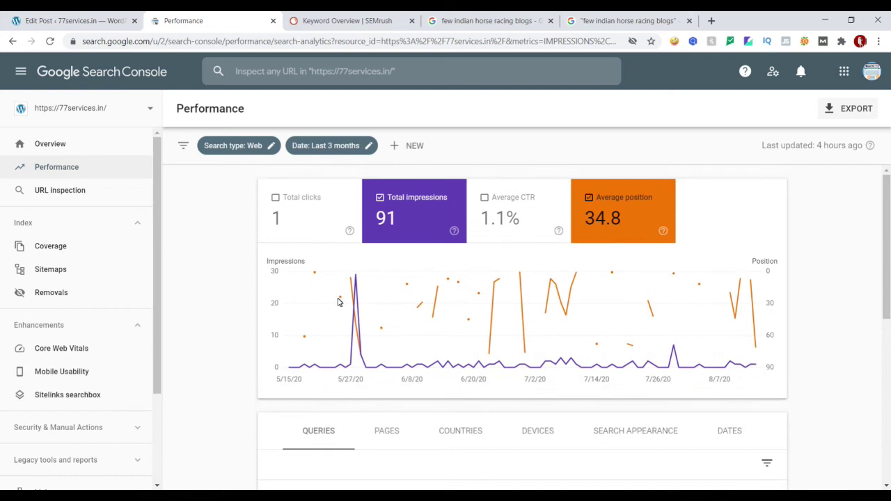
mouse_move(721, 300)
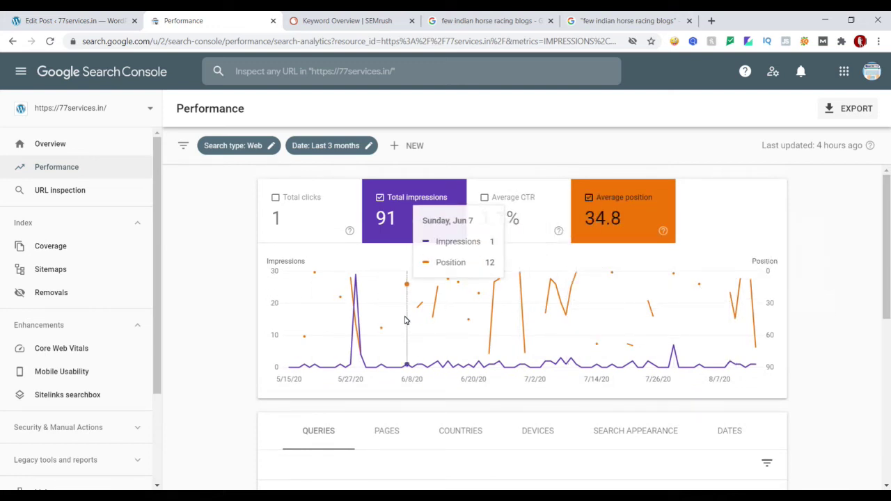
Close the Search Console tab and highlight the full post title in the WordPress editor
left_click(273, 20)
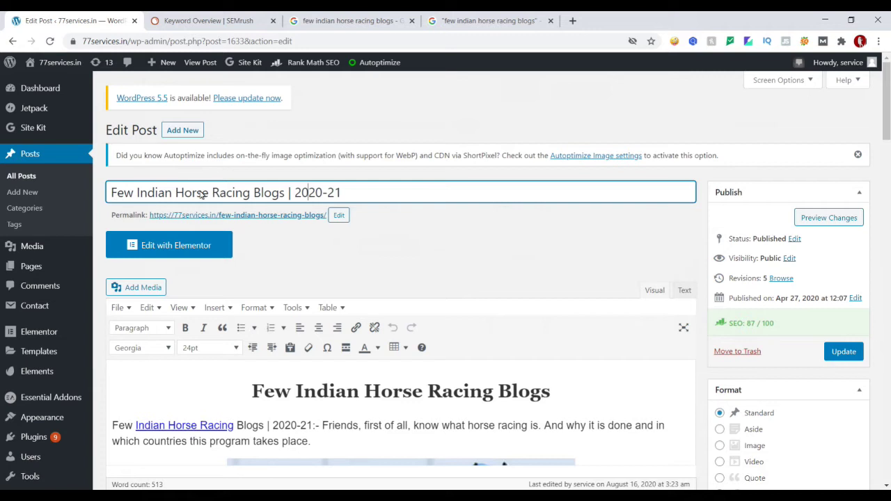
left_click(285, 193)
left_click_drag(111, 192, 371, 195)
left_click(372, 194)
Examine the Google results for few indian horse racing blogs without quotation marks, and revisit the SEMrush keyword overview
left_click(387, 20)
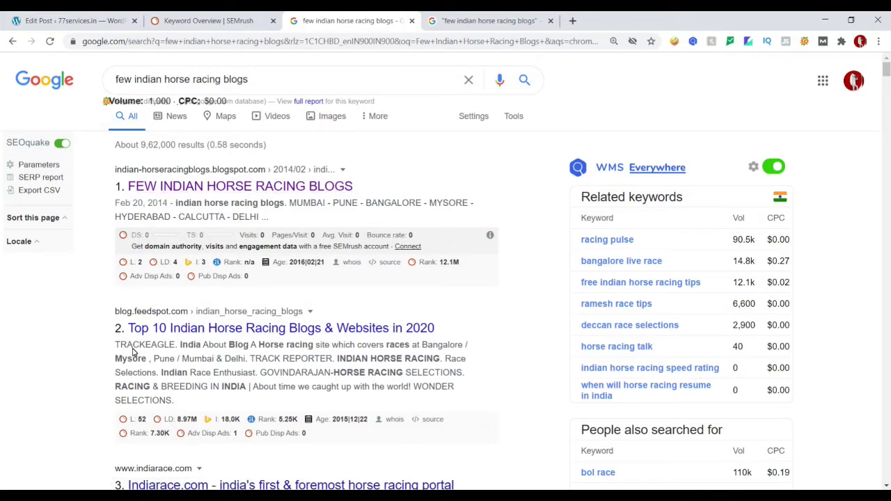
scroll(218, 334, "down", 2)
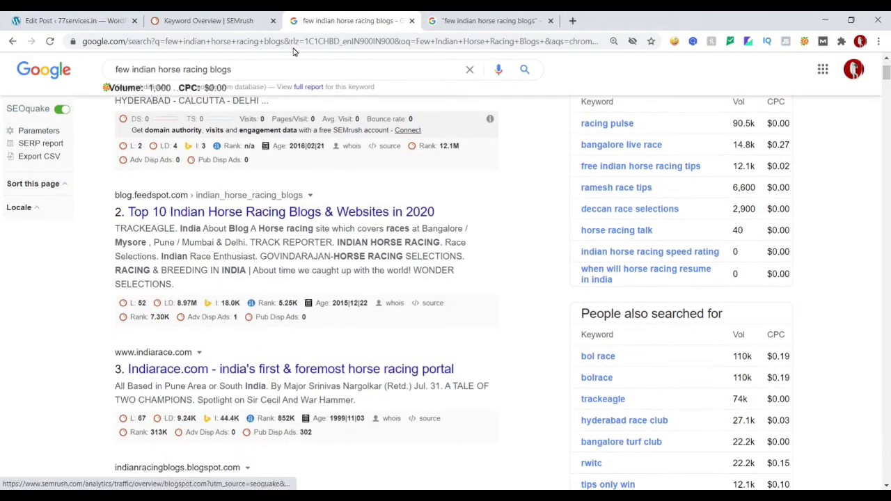
left_click(202, 20)
Return to the WordPress post editor and highlight Few Indian Horse Racing Blogs in the post title
left_click(96, 16)
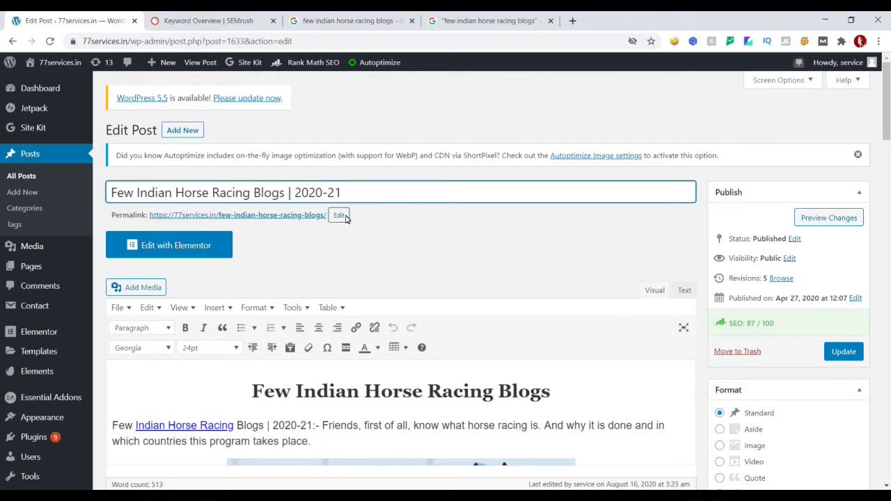
left_click_drag(286, 197, 105, 196)
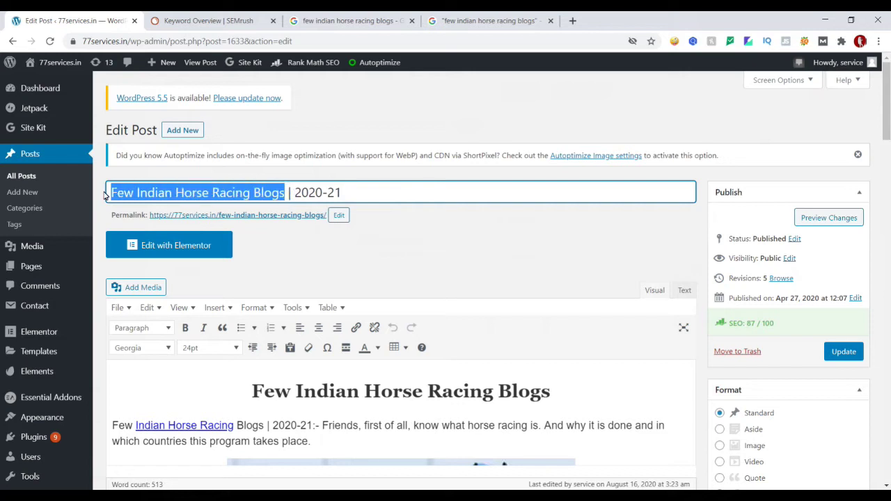
left_click_drag(113, 193, 286, 197)
Replace the permalink slug with Few Indian Horse Racing Blogs copied from the post title, and confirm it
left_click(339, 217)
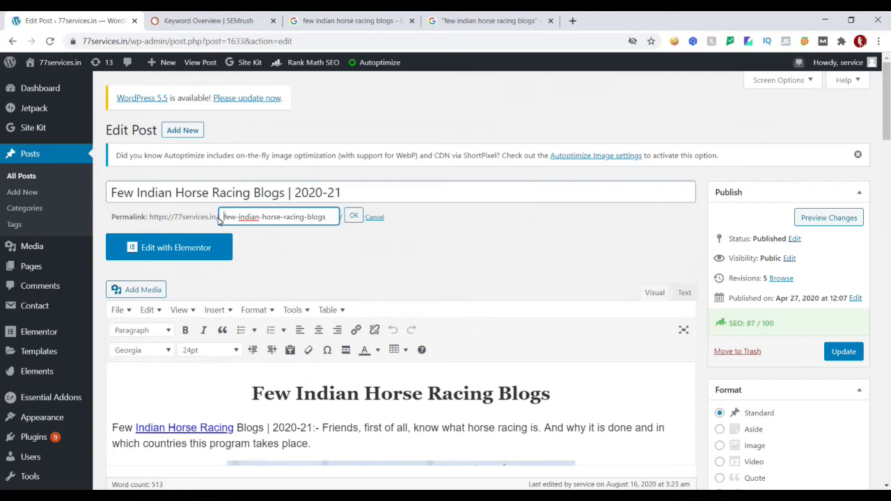
left_click_drag(285, 193, 101, 191)
right_click(160, 195)
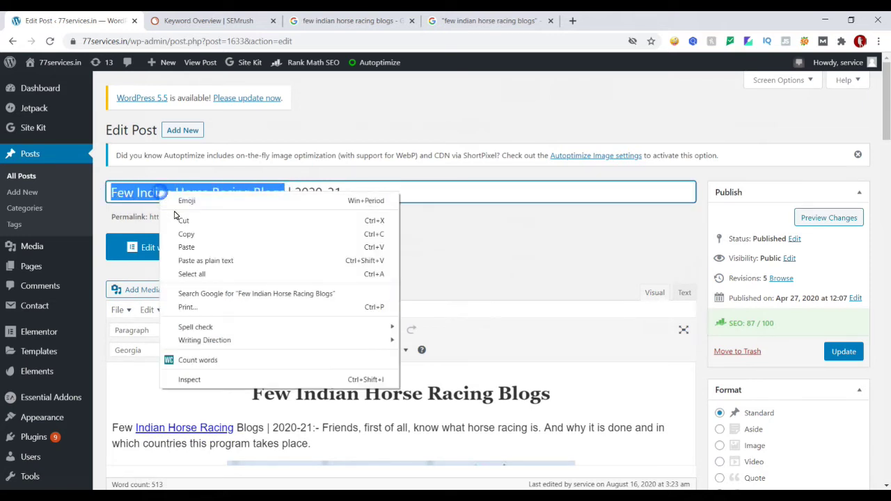
left_click(183, 229)
left_click(318, 206)
left_click_drag(329, 218, 162, 231)
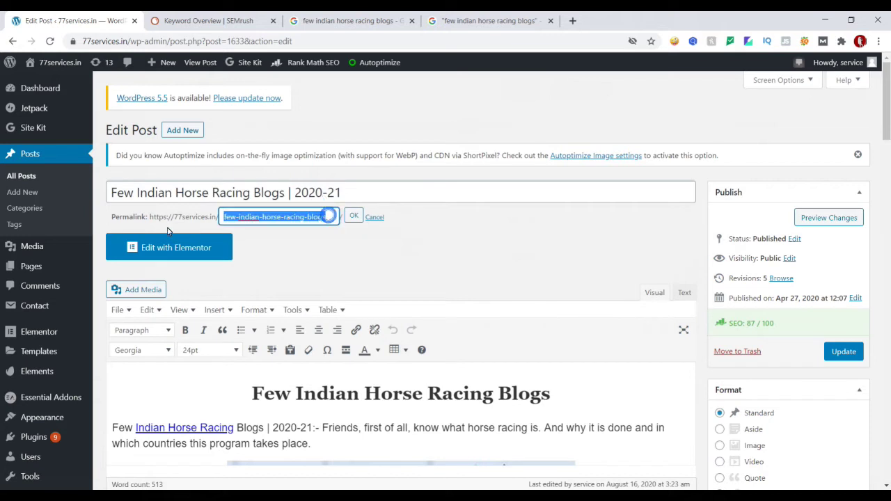
right_click(256, 217)
left_click(293, 271)
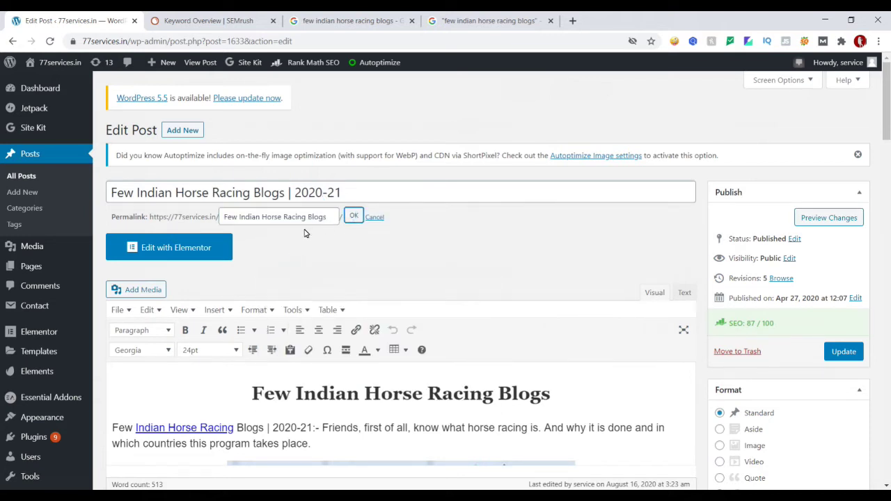
key("Return")
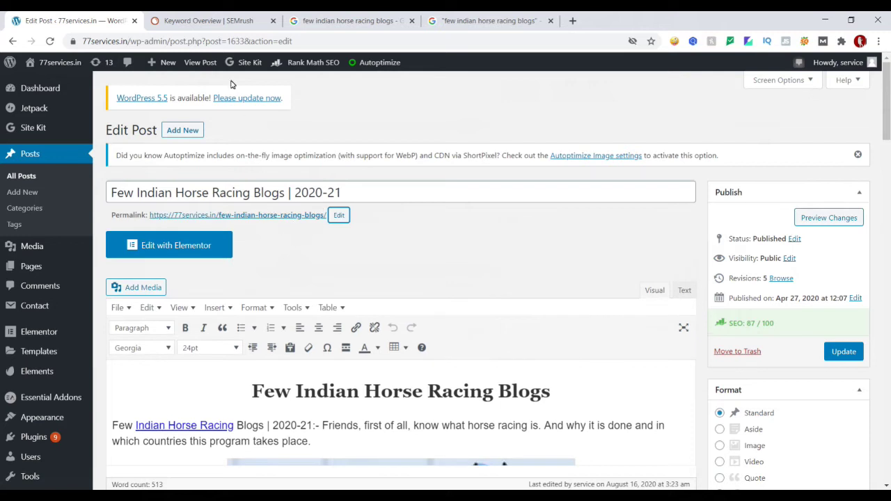
Highlight the description of the blog.feedspot.com result in the Google results, and switch back to the WordPress post editor
left_click(320, 18)
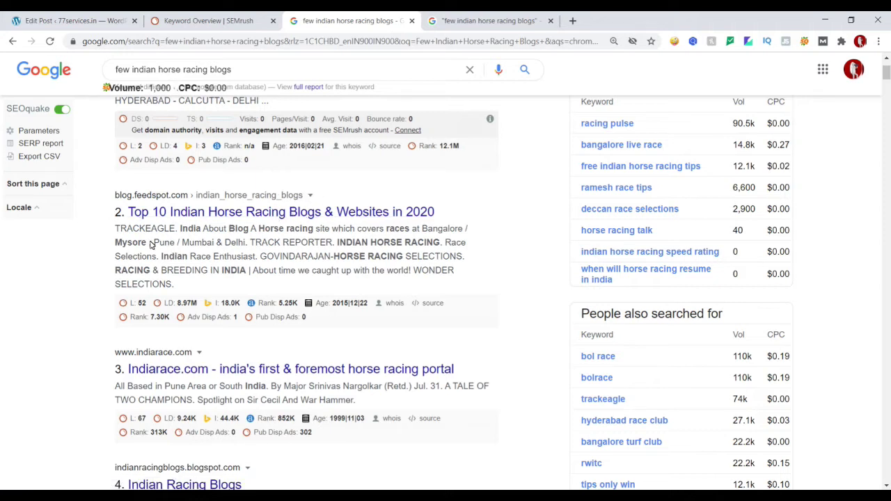
left_click_drag(117, 231, 174, 284)
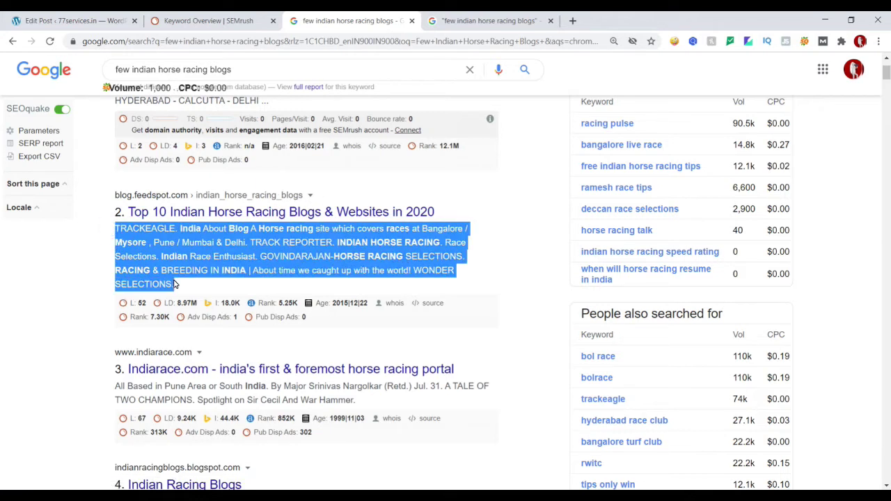
left_click(105, 20)
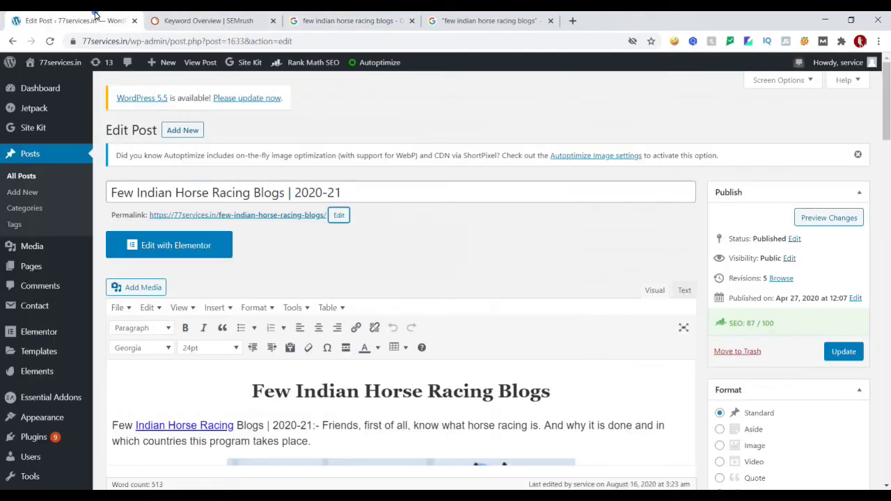
Open the Rank Math snippet editor below the post content and highlight the meta description to review it
scroll(197, 187, "down", 3)
scroll(197, 187, "up", 3)
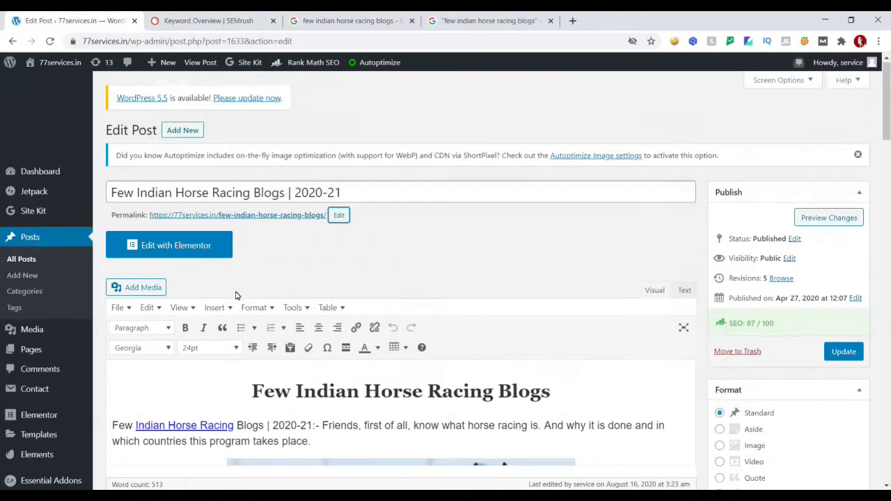
scroll(235, 292, "down", 10)
scroll(237, 299, "down", 15)
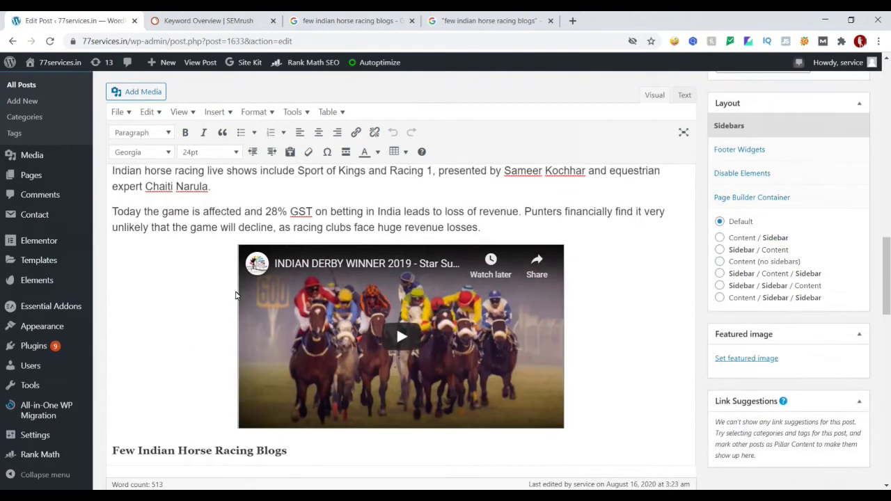
scroll(242, 312, "up", 1)
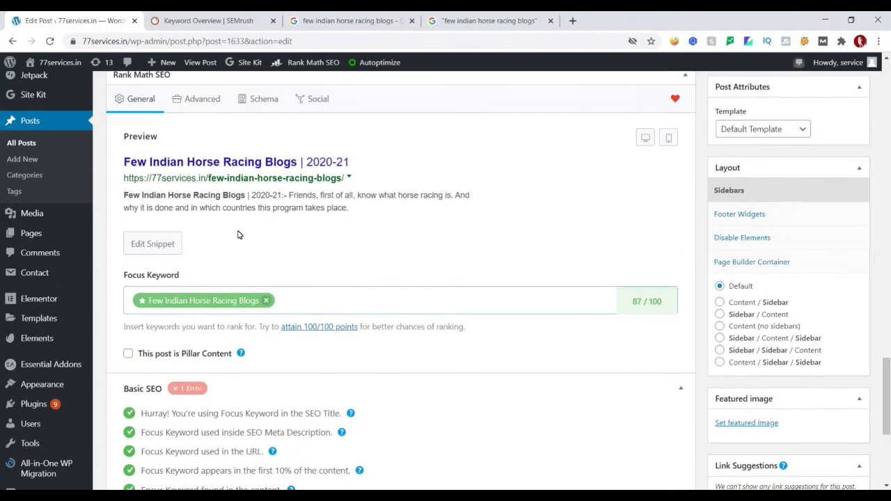
left_click(136, 243)
scroll(209, 251, "up", 2)
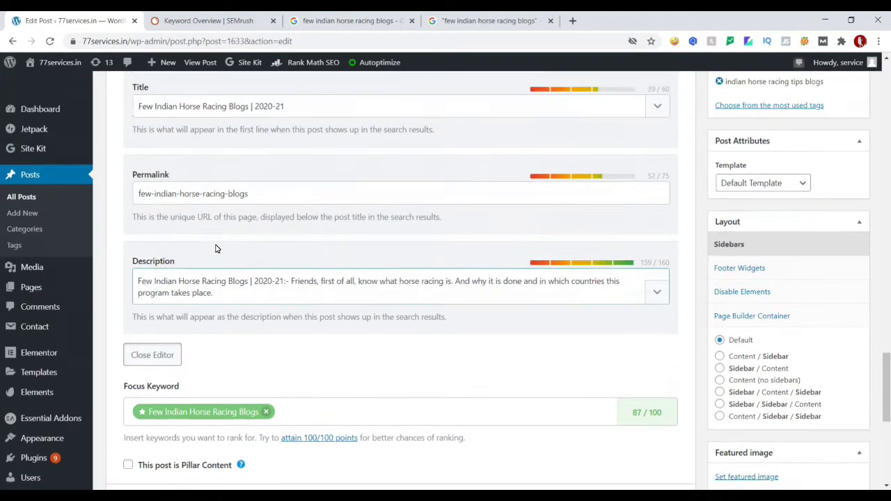
left_click_drag(232, 307, 141, 286)
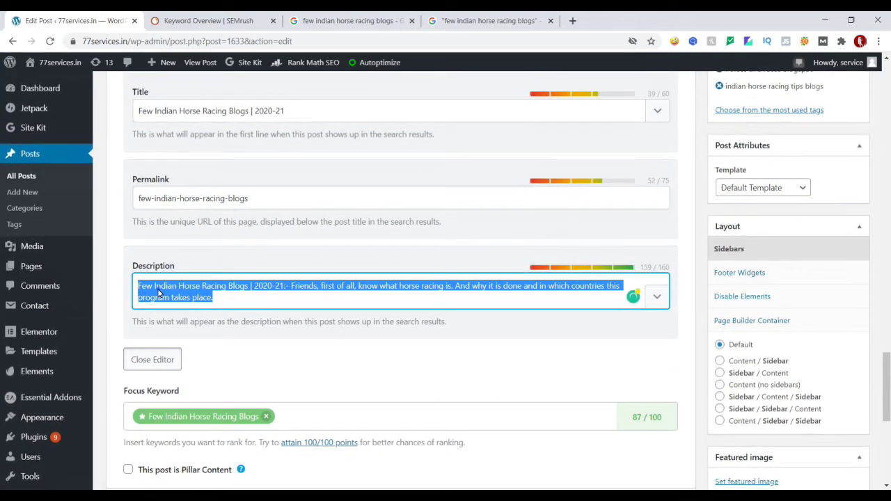
left_click(154, 286)
scroll(204, 301, "up", 2)
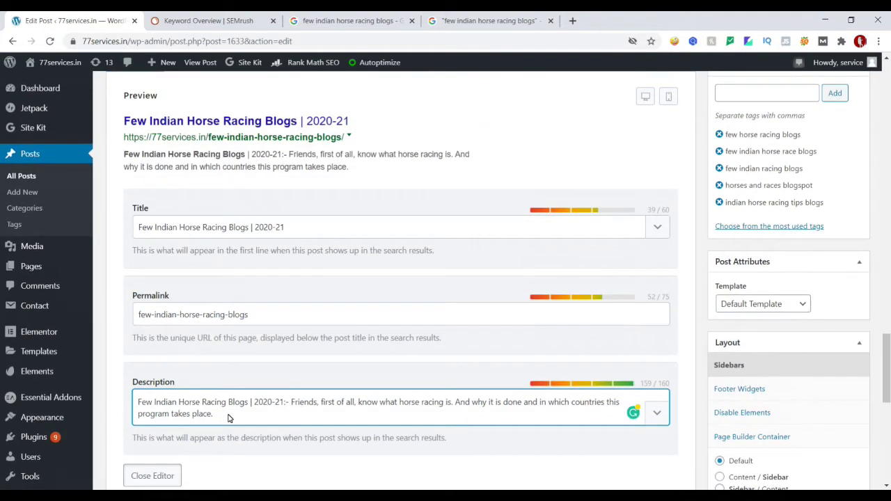
Examine the descriptions of the Google results for few indian horse racing blogs, highlighting where the keyword's words appear
left_click(348, 20)
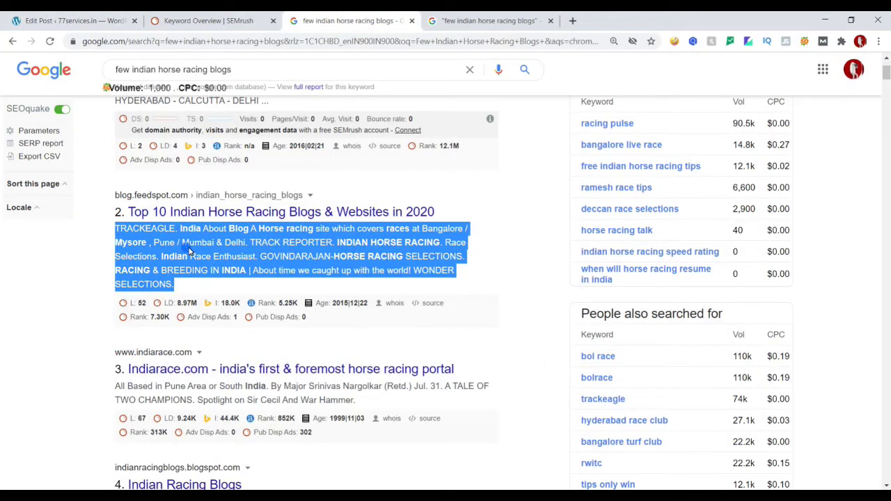
left_click(479, 194)
scroll(249, 212, "up", 2)
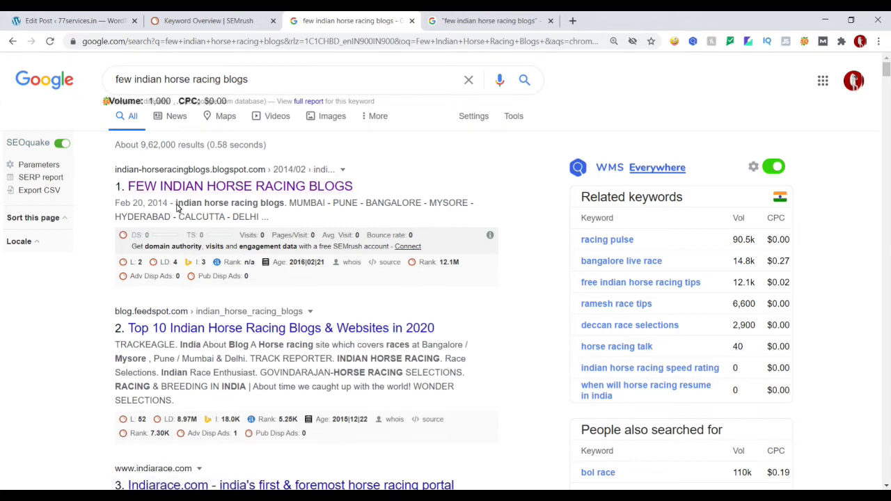
left_click_drag(173, 205, 274, 205)
left_click(277, 206)
scroll(276, 206, "down", 1)
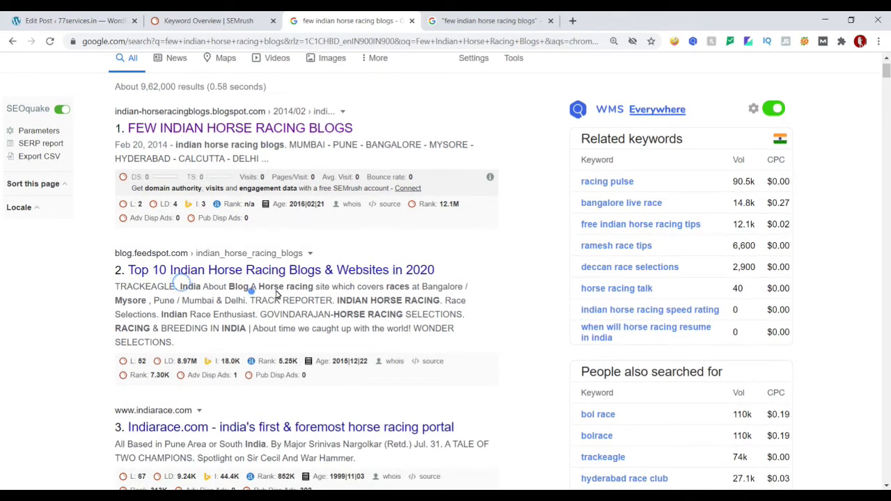
scroll(278, 313, "down", 5)
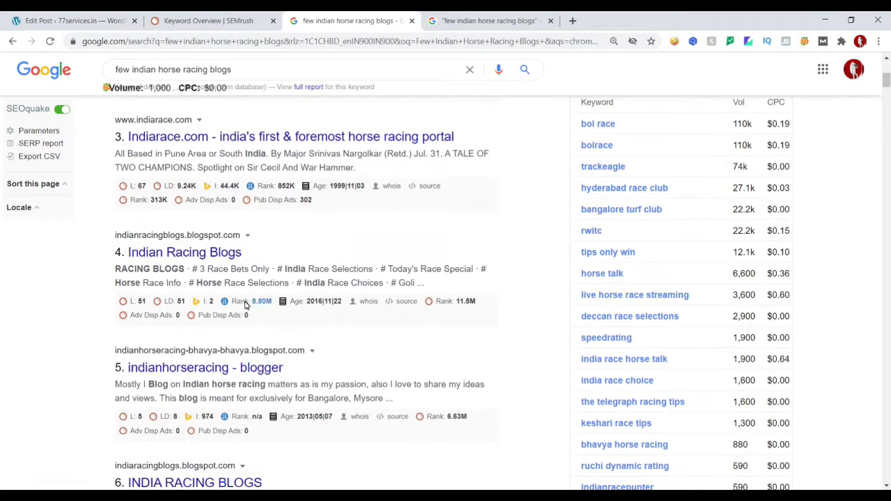
left_click_drag(143, 386, 279, 387)
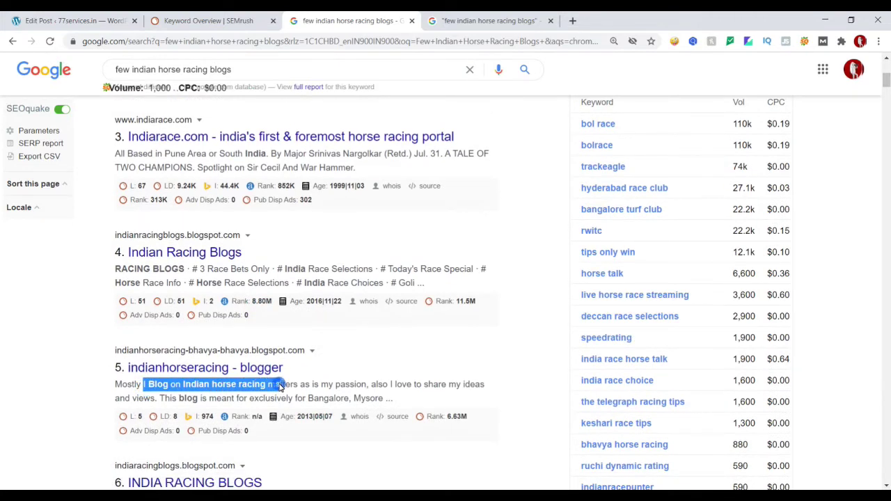
scroll(279, 388, "down", 3)
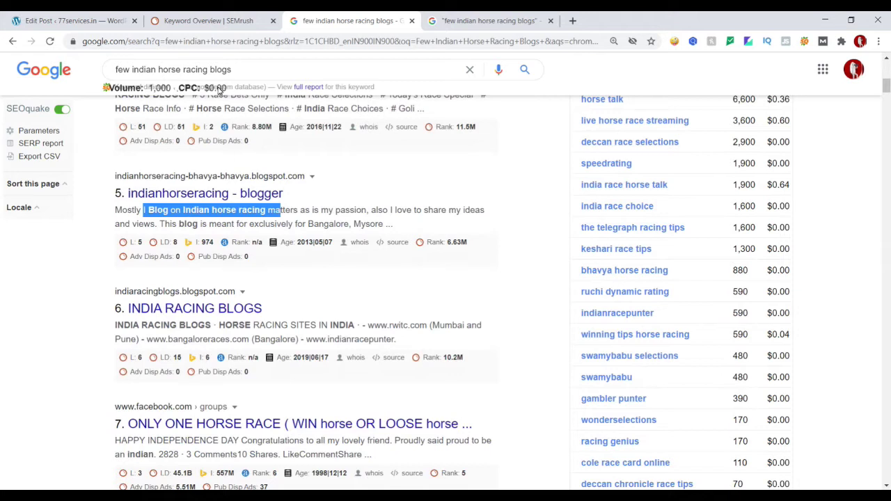
Return to the WordPress post, look back from the Rank Math snippet to the post title, and highlight the keyword words there
left_click(67, 18)
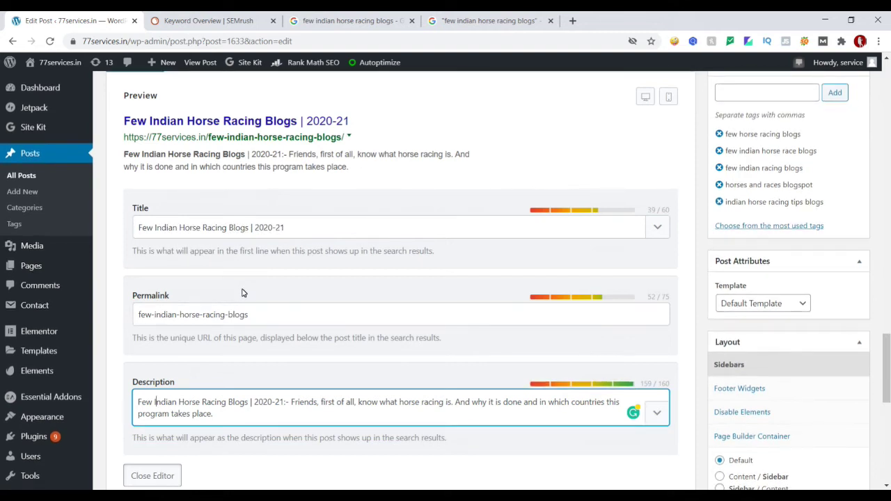
scroll(242, 297, "up", 1)
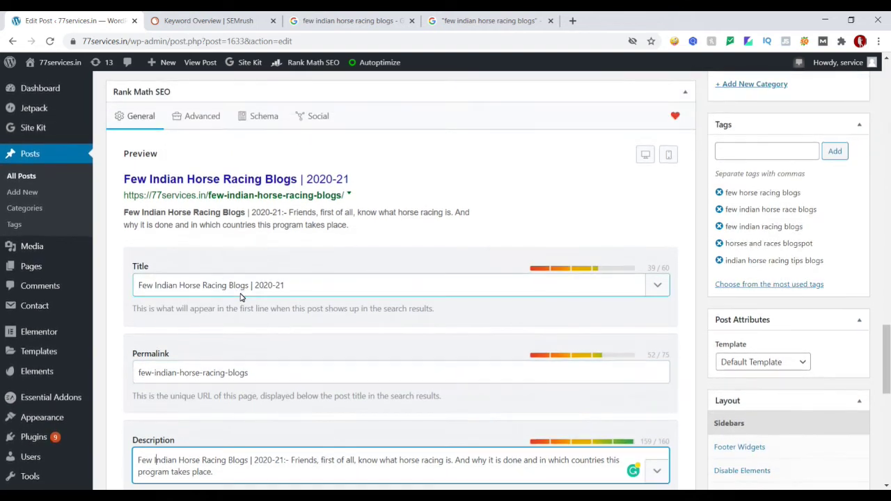
scroll(241, 306, "up", 3)
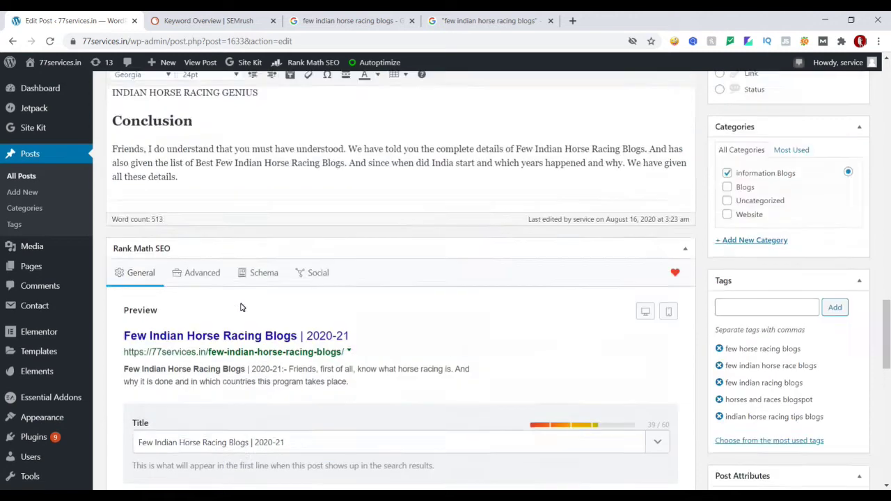
scroll(188, 351, "up", 8)
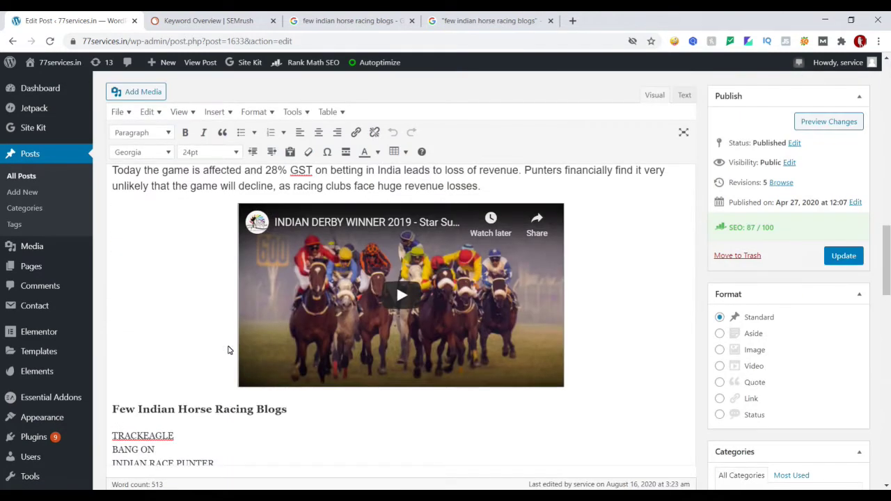
scroll(228, 349, "up", 10)
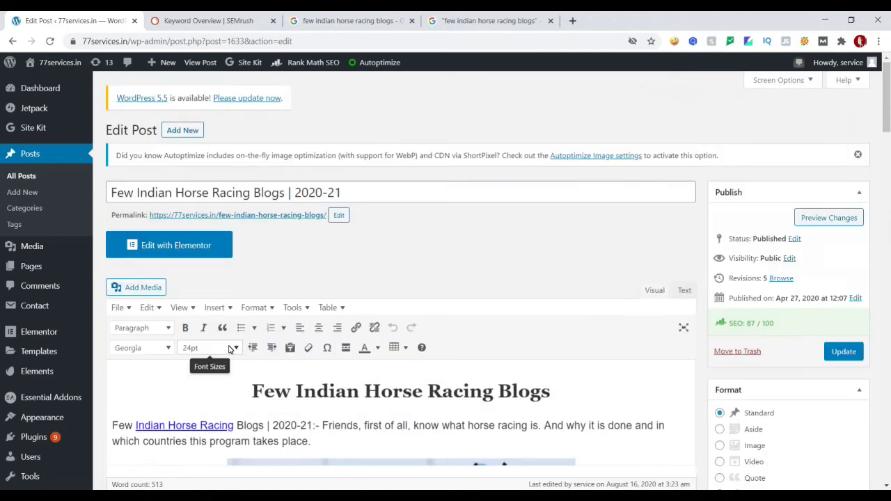
scroll(229, 349, "down", 2)
scroll(211, 283, "up", 2)
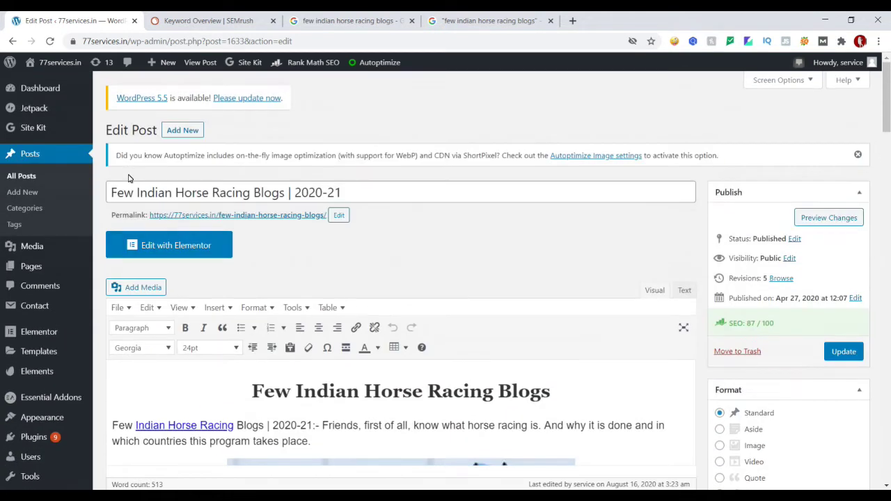
left_click_drag(126, 193, 237, 194)
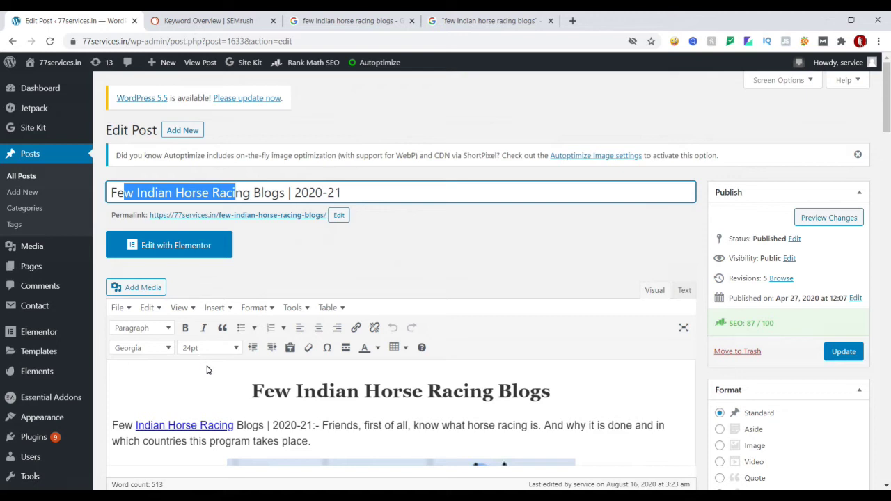
Check the heading level of Few Indian Horse Racing Blogs at the start of the post content, and highlight that heading
scroll(206, 369, "down", 2)
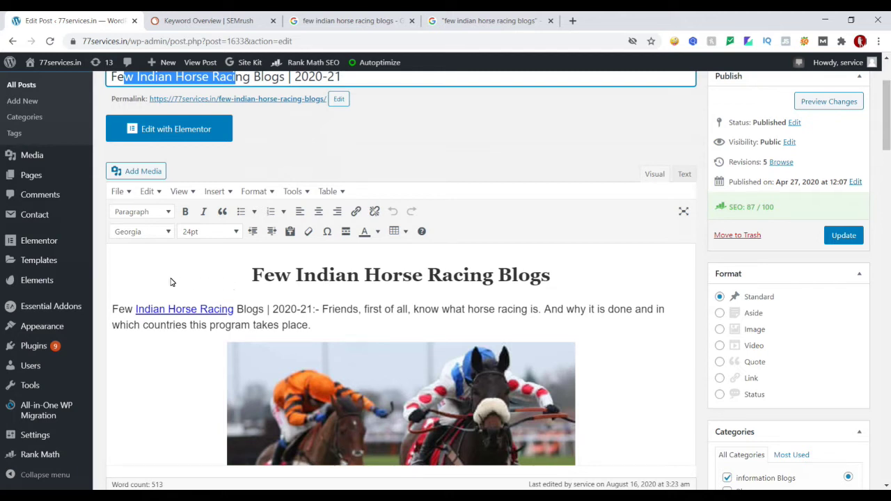
left_click(285, 277)
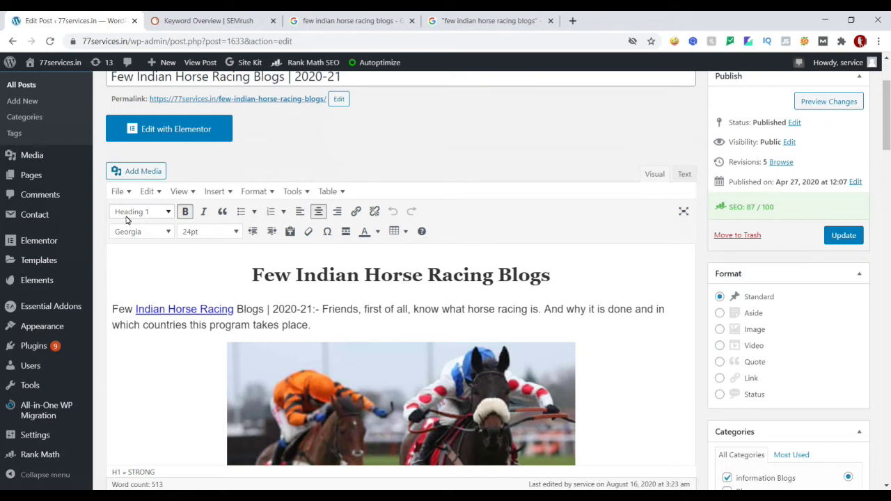
left_click(151, 216)
left_click(379, 265)
left_click_drag(232, 273, 551, 275)
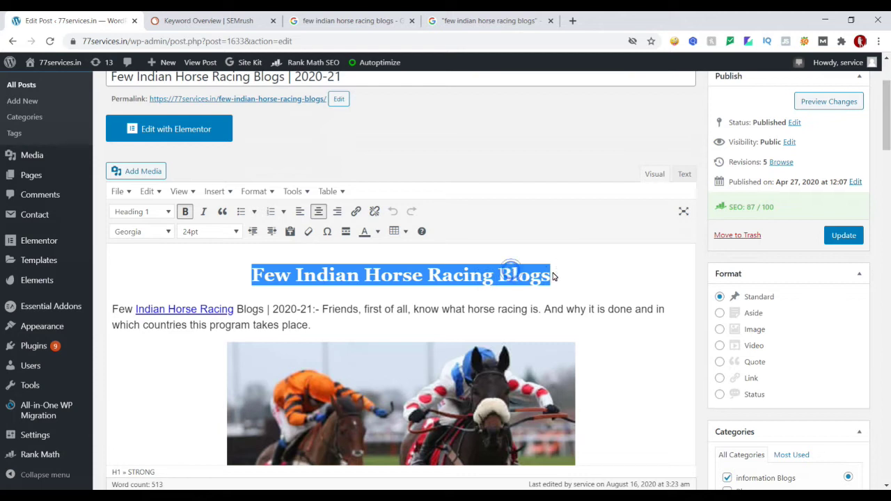
left_click(466, 277)
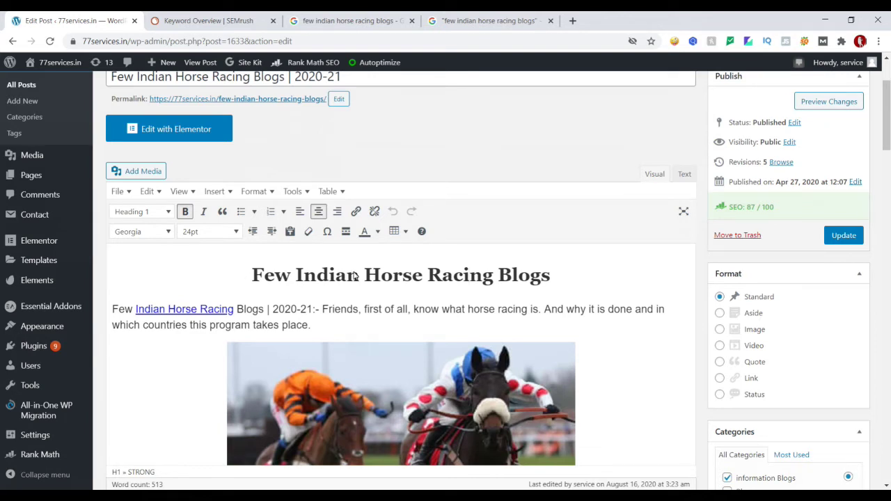
left_click(554, 278)
left_click_drag(251, 274, 555, 271)
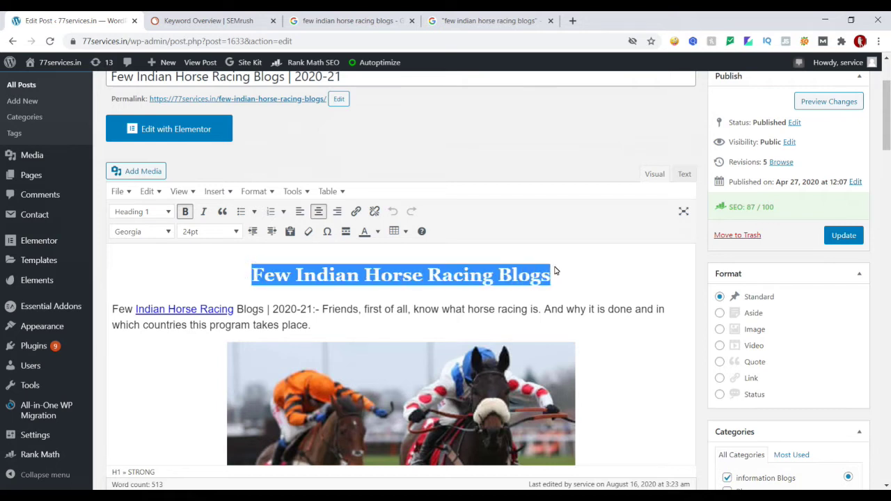
left_click(372, 280)
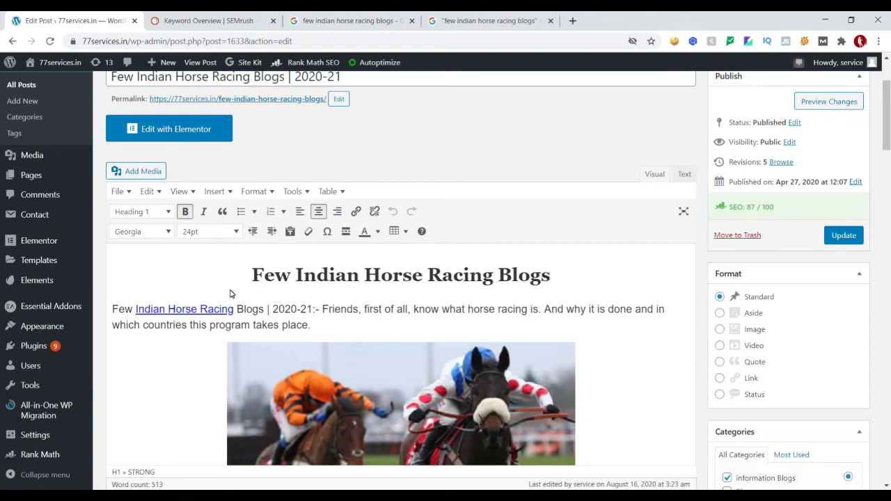
Highlight the introductory paragraph and the keyword words around its Indian Horse Racing link to review keyword use
scroll(226, 288, "down", 2)
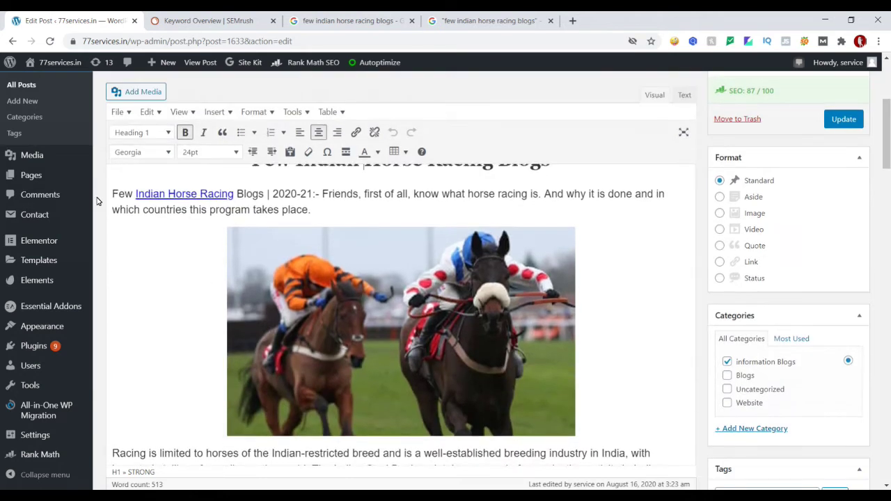
left_click_drag(316, 216, 110, 192)
left_click(373, 193)
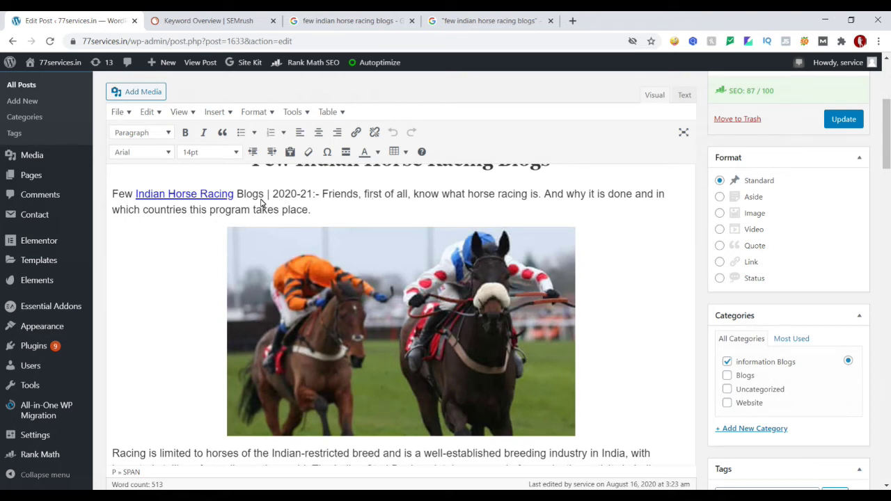
scroll(272, 229, "up", 1)
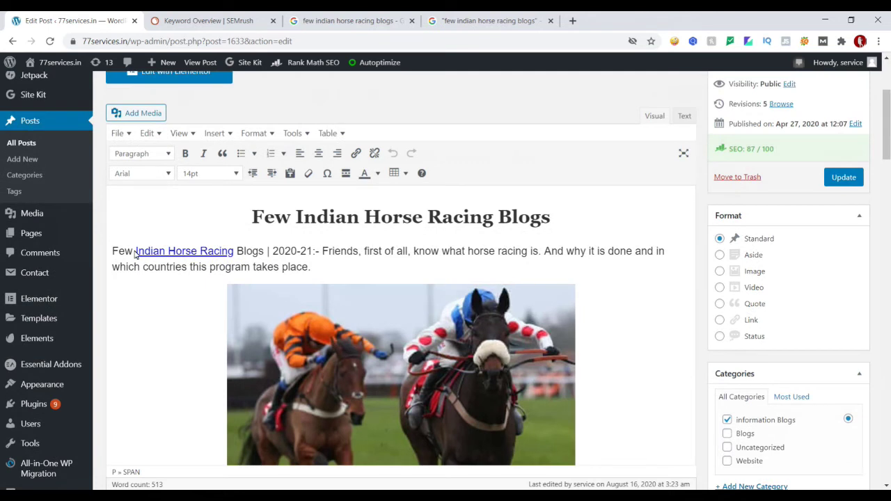
left_click_drag(134, 254, 245, 253)
left_click(245, 254)
scroll(200, 321, "down", 5)
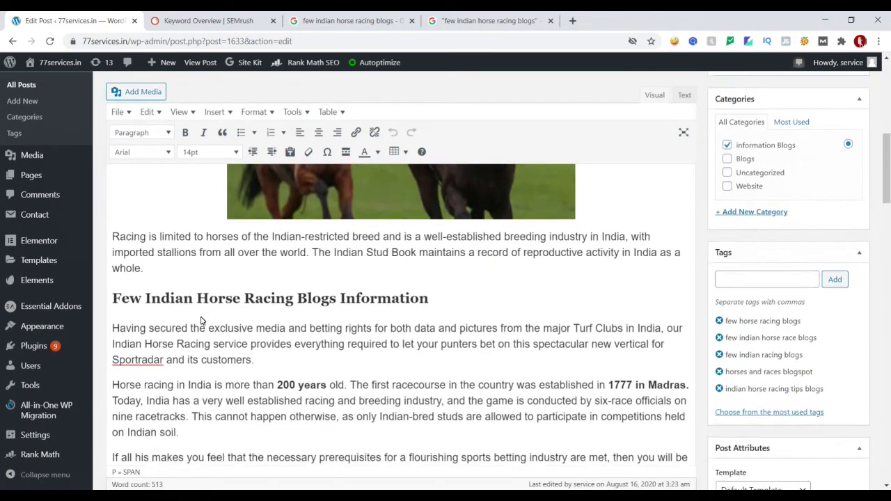
scroll(164, 263, "up", 3)
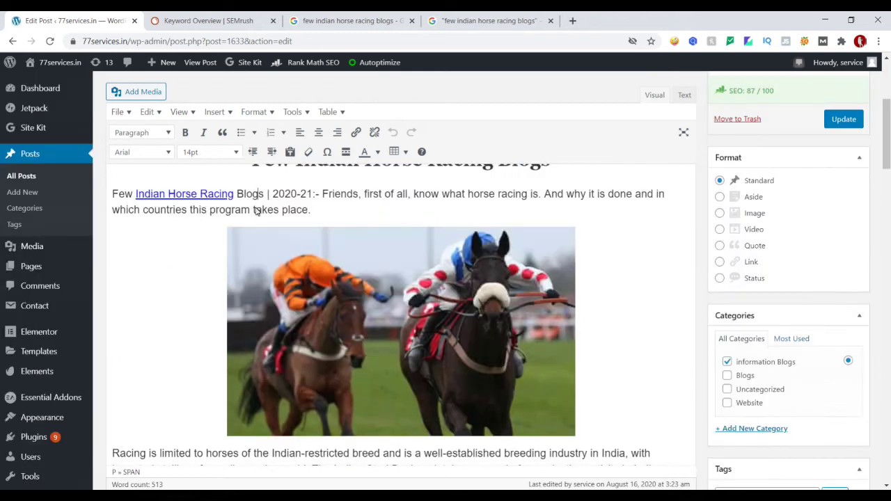
Select the Few Indian Horse Racing Blogs Information heading below the image and check its heading level
scroll(256, 211, "down", 3)
left_click(124, 289)
left_click_drag(446, 282, 117, 289)
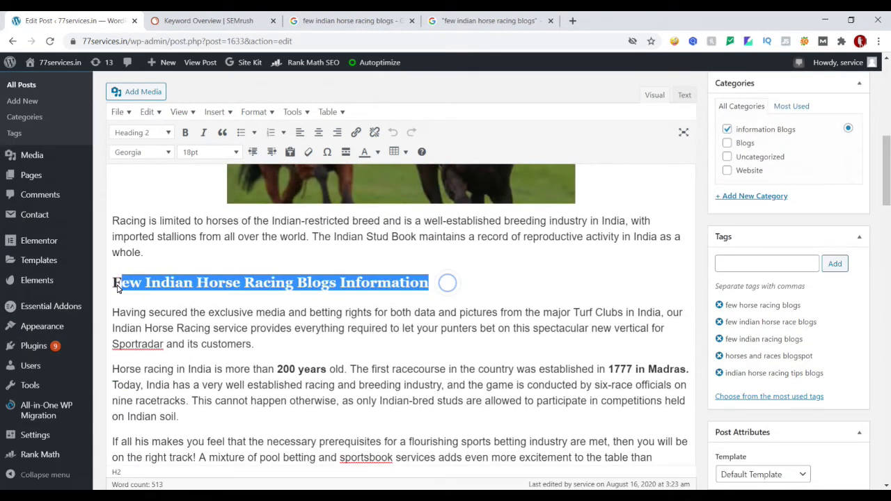
left_click(153, 133)
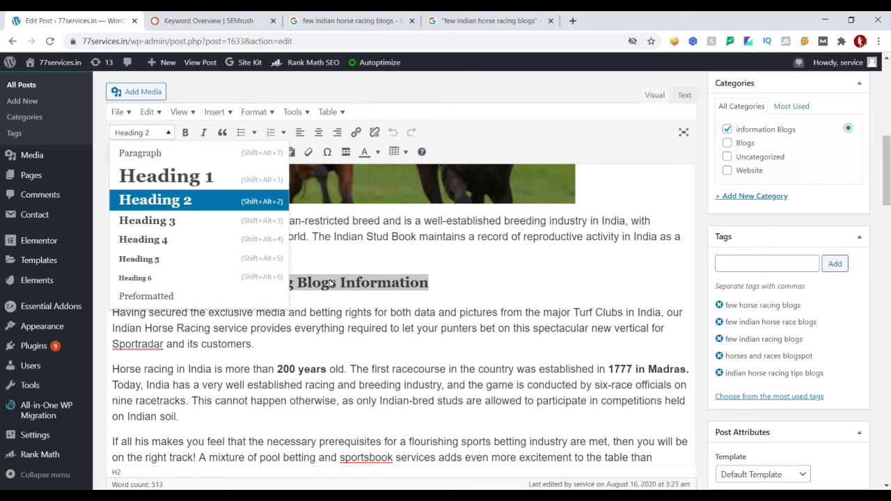
key("Escape")
left_click(449, 286)
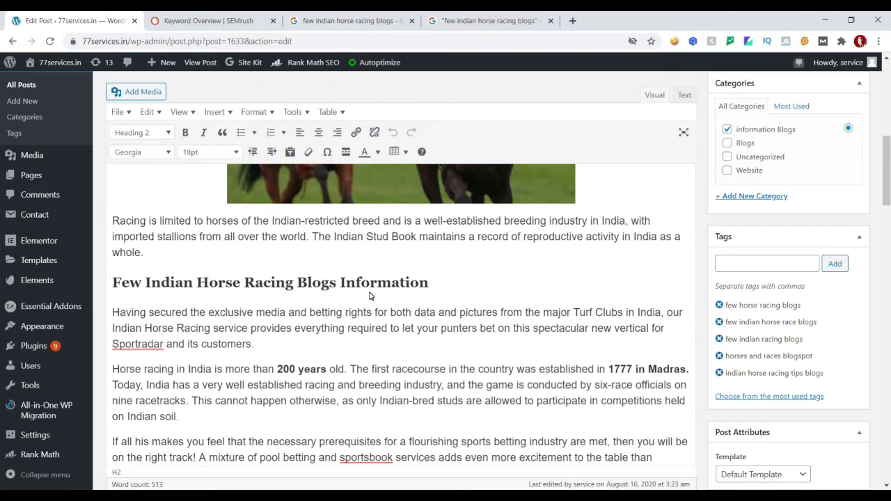
Highlight the full Few Indian Horse Racing Blogs Information heading, and single out its extra word Information
left_click_drag(440, 288, 117, 284)
left_click(196, 285)
double_click(339, 286)
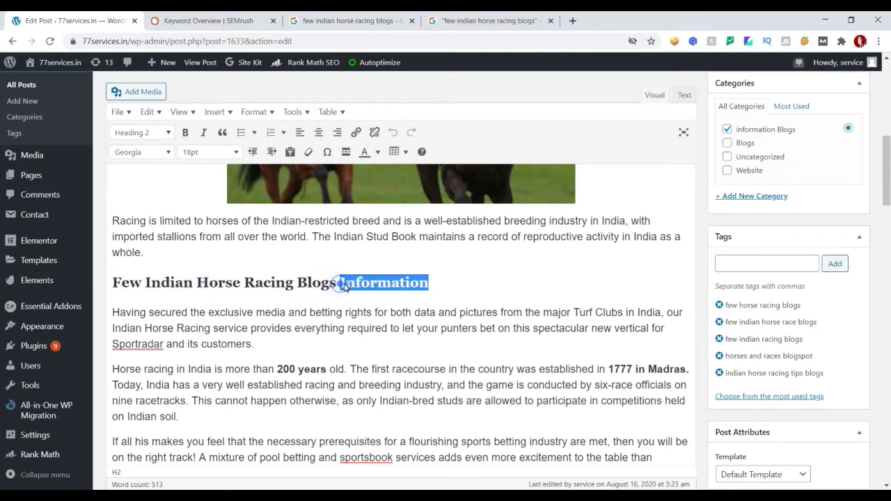
left_click(432, 282)
left_click_drag(340, 287, 460, 293)
left_click(407, 293)
Review the paragraph layout from the introduction through the text beneath the Few Indian Horse Racing Blogs Information heading
scroll(304, 319, "down", 1)
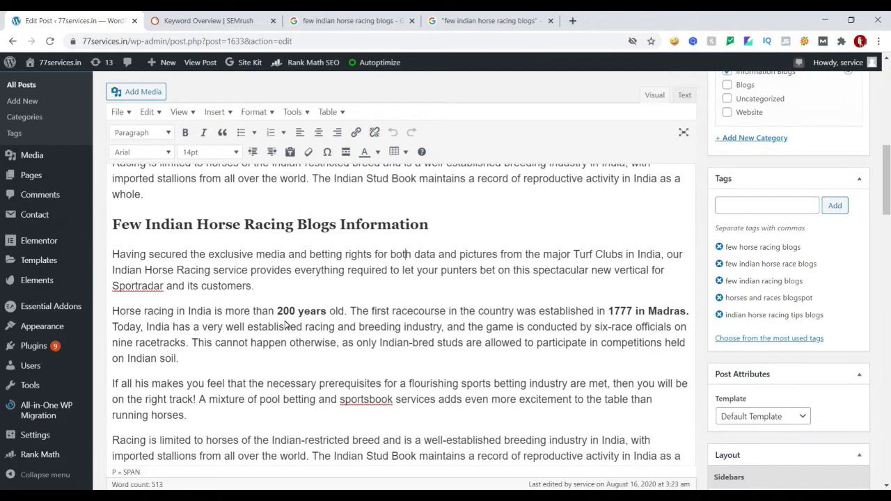
scroll(194, 291, "down", 1)
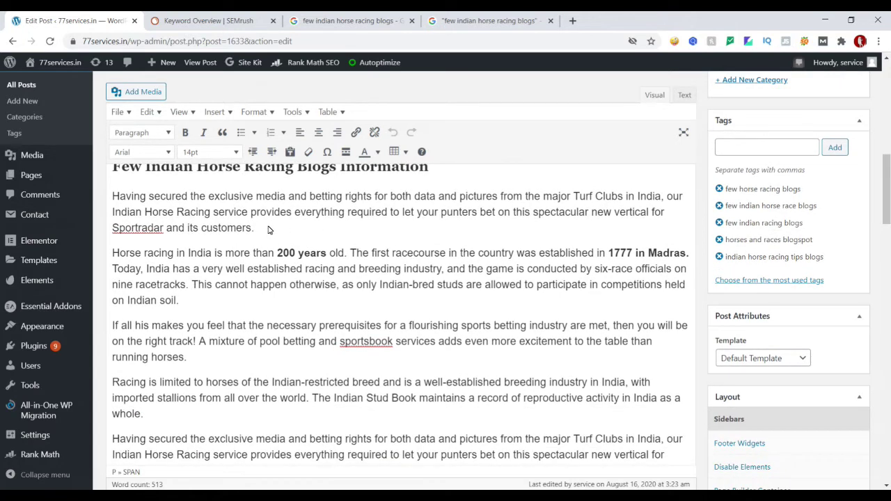
scroll(263, 237, "up", 6)
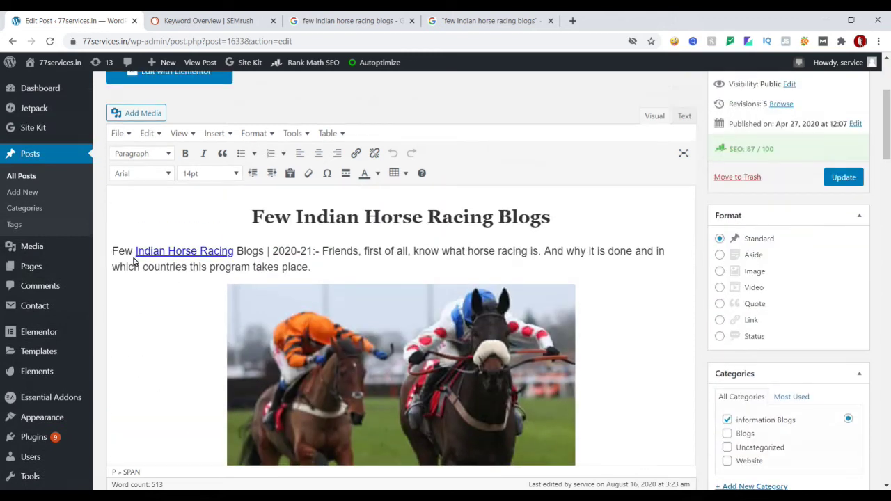
left_click(110, 251)
scroll(313, 282, "down", 2)
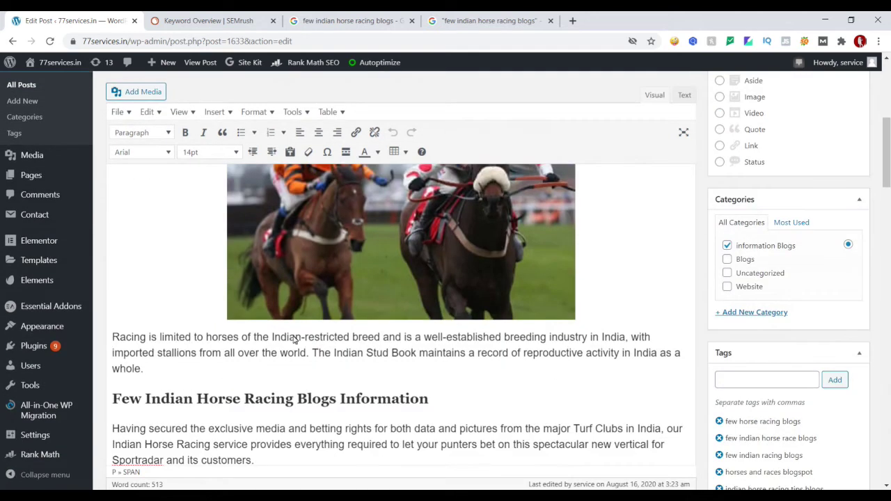
scroll(293, 334, "down", 3)
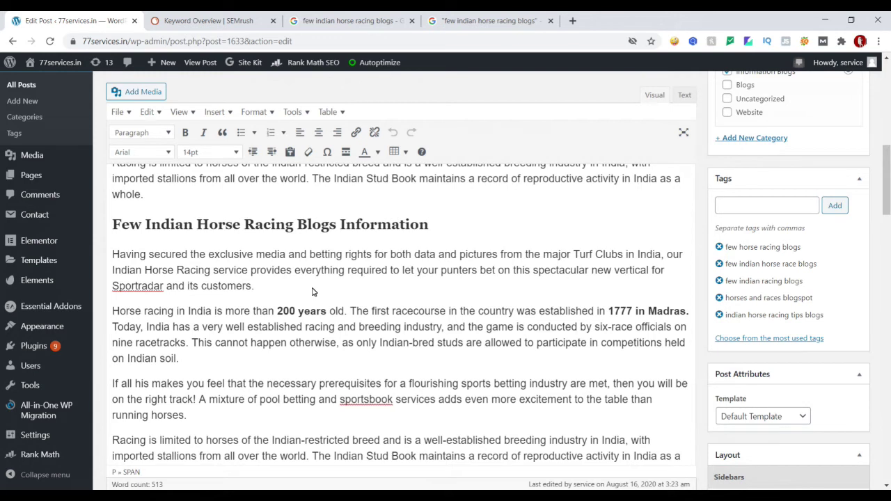
scroll(293, 295, "down", 1)
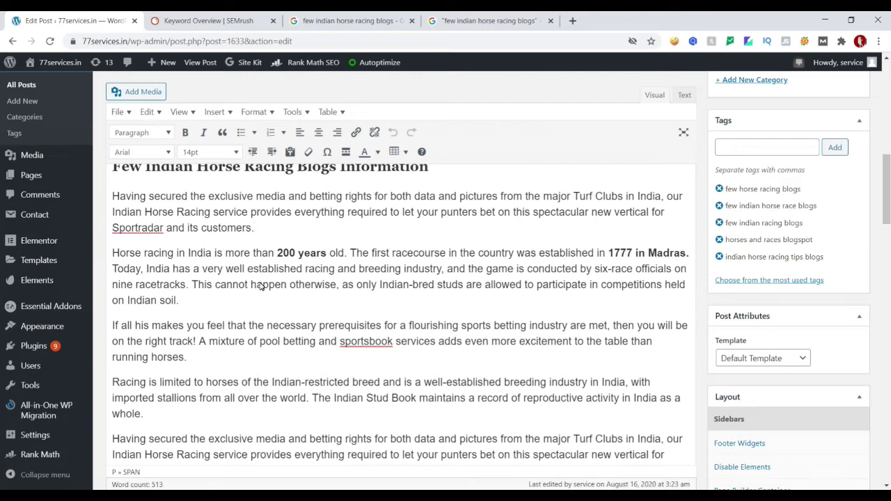
Merge the first four paragraphs under Few Indian Horse Racing Blogs Information into one long paragraph
left_click(120, 251)
left_click(114, 249)
key("BackSpace")
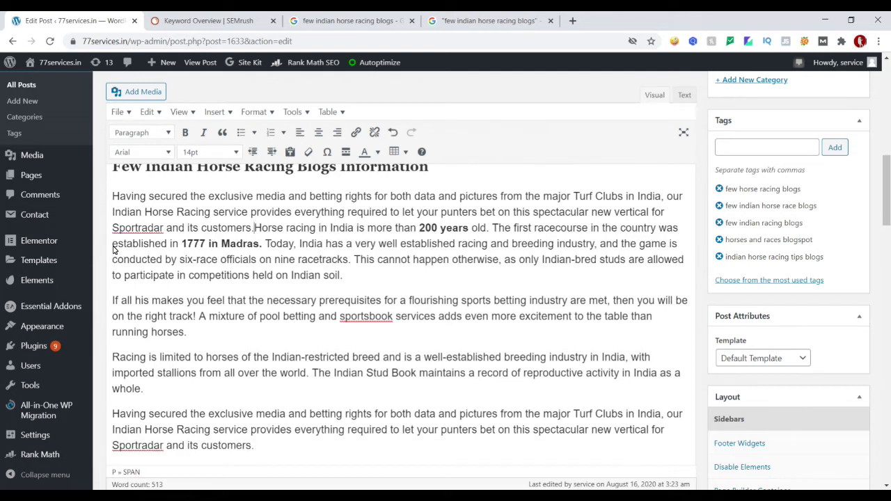
left_click(113, 300)
key("BackSpace")
left_click(111, 332)
key("BackSpace")
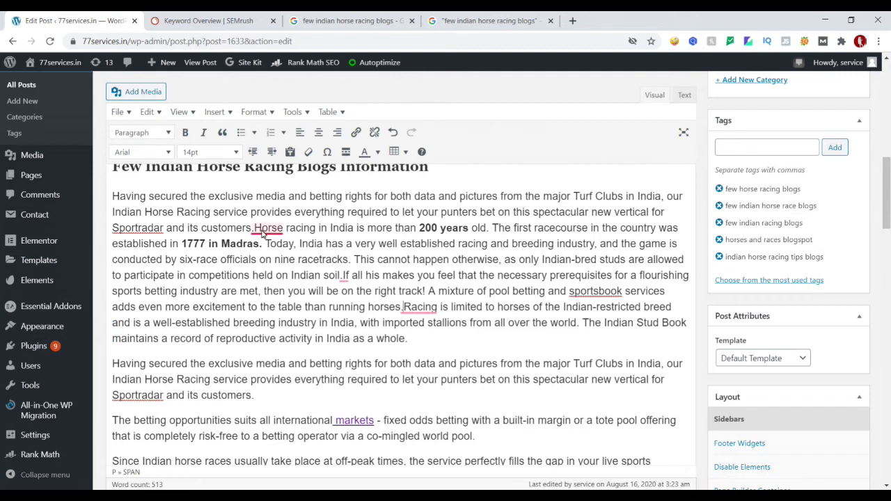
Accept the suggested spacing corrections before Horse, Racing and If in the merged paragraph, and highlight the whole paragraph
mouse_move(268, 230)
left_click(271, 256)
mouse_move(420, 307)
left_click(428, 337)
mouse_move(346, 279)
left_click(348, 294)
left_click(111, 197)
left_click_drag(440, 338, 115, 196)
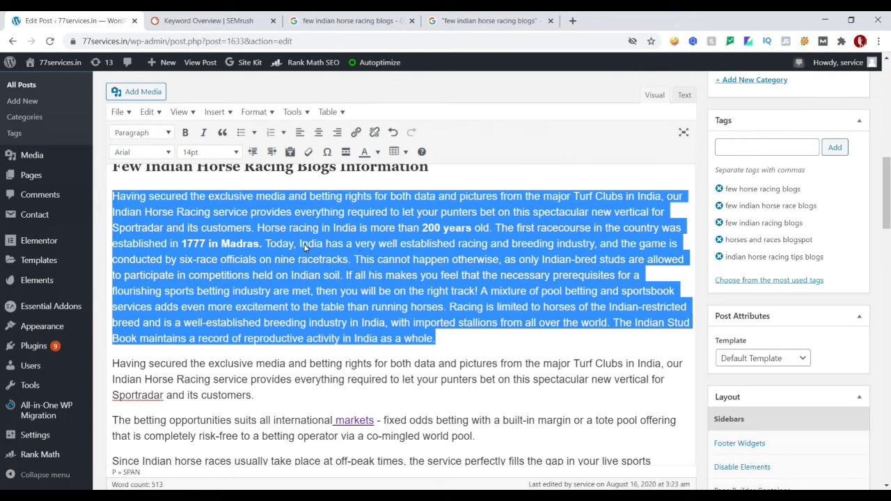
Split the long paragraph into shorter ones before "Horse racing in India" and before "A mixture of pool betting"
left_click(254, 228)
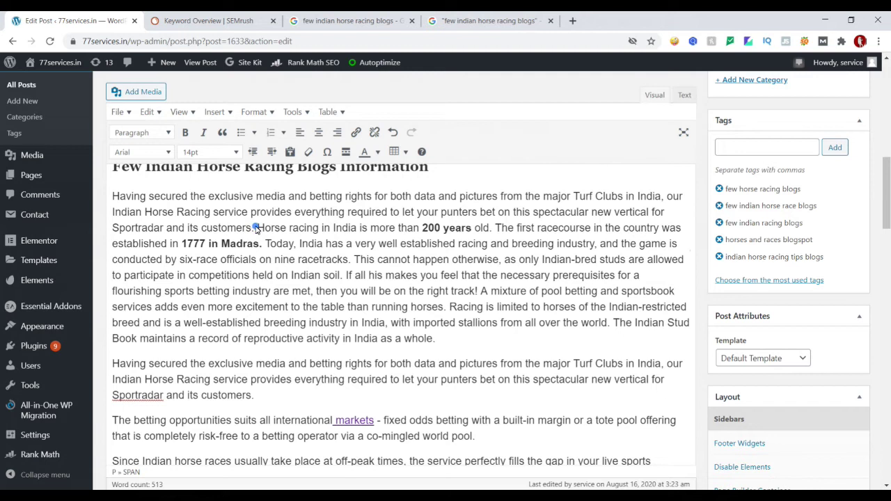
key("BackSpace")
key("Return")
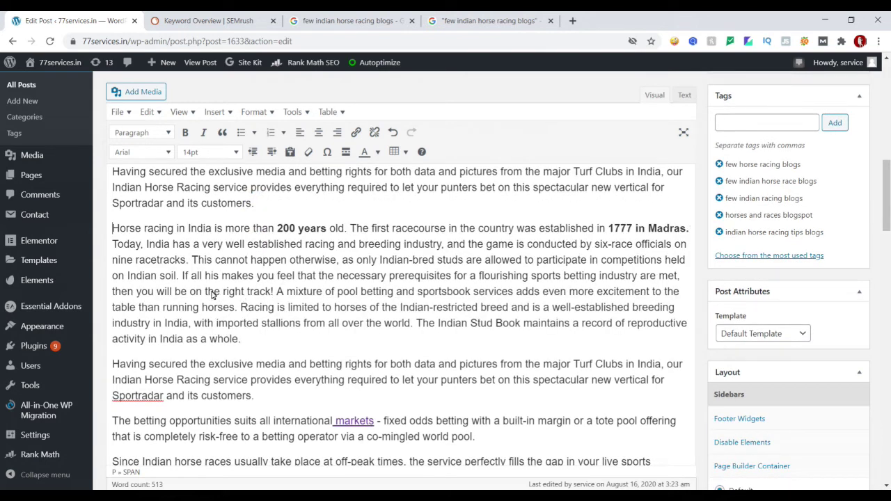
left_click(277, 292)
key("Return")
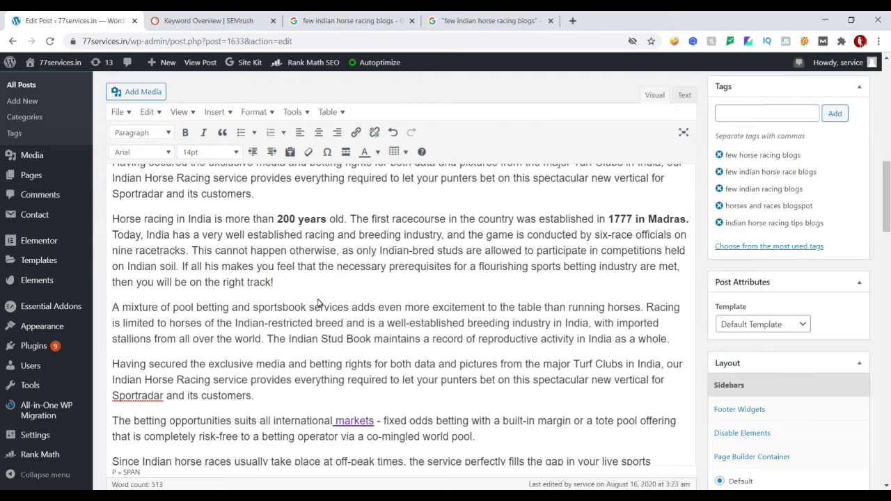
Highlight the short first paragraph under Few Indian Horse Racing Blogs Information and review the text and image around it
scroll(317, 303, "up", 2)
left_click(111, 278)
left_click_drag(255, 310, 111, 282)
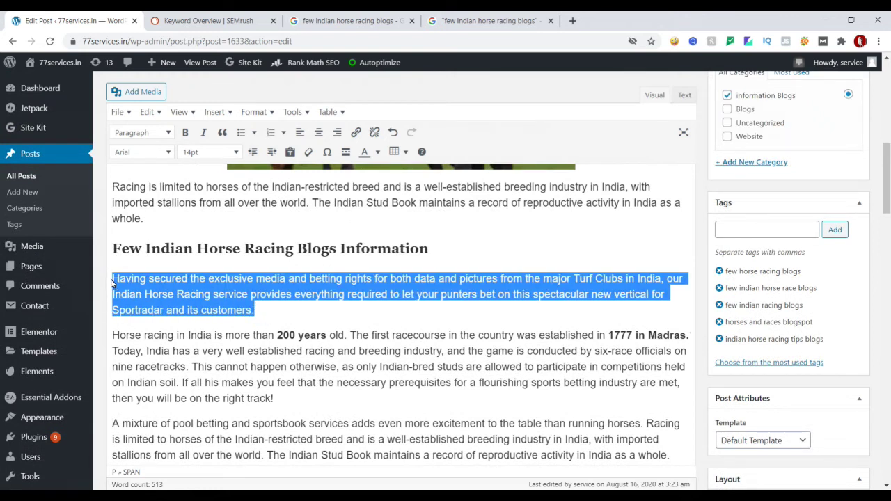
scroll(306, 314, "down", 4)
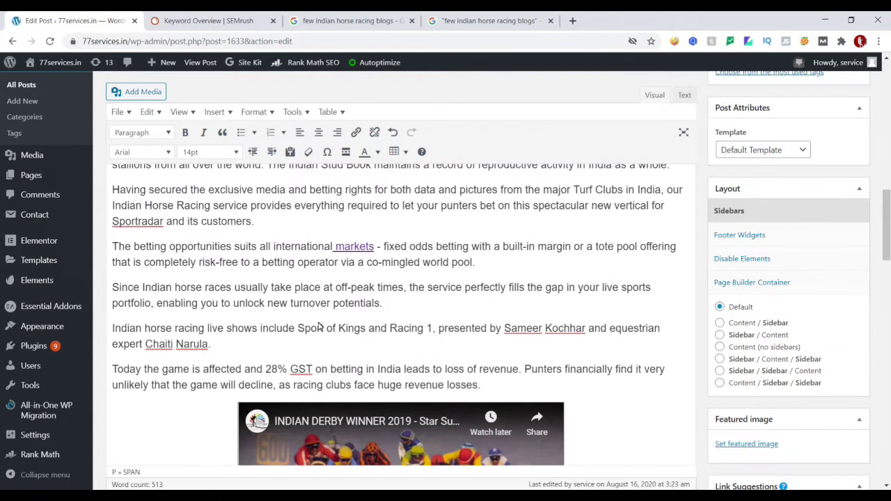
scroll(318, 327, "up", 10)
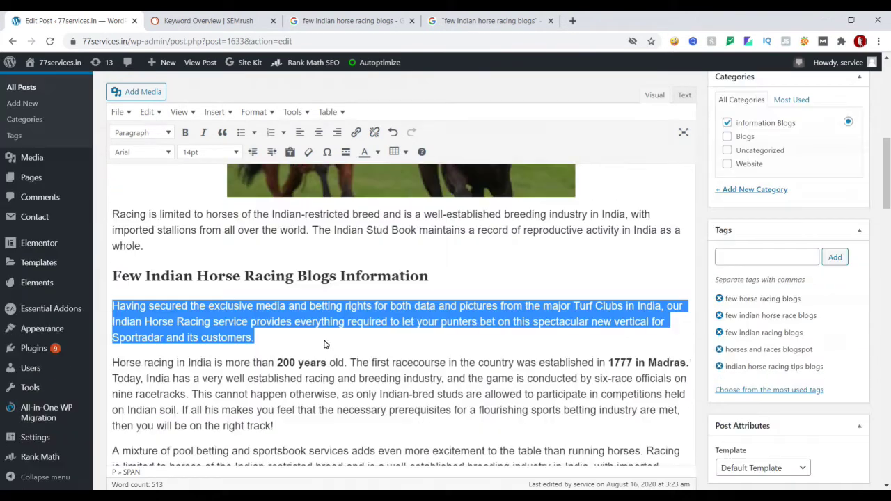
scroll(334, 348, "down", 1)
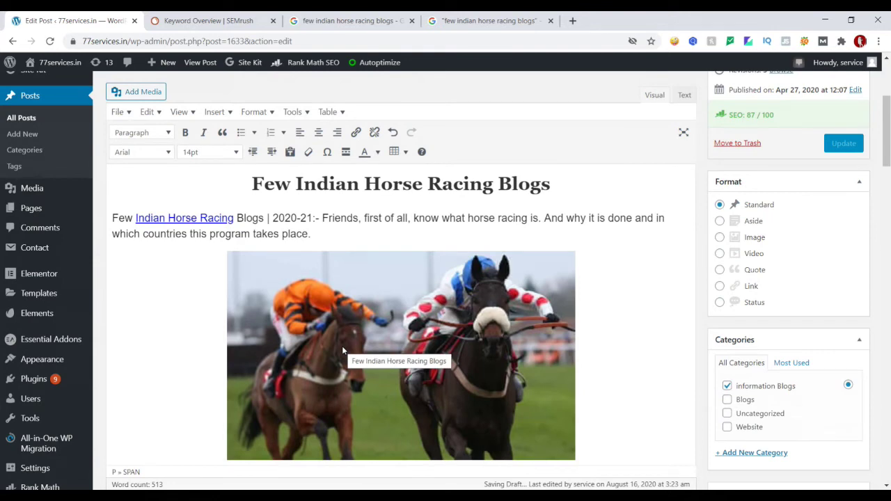
scroll(351, 356, "down", 4)
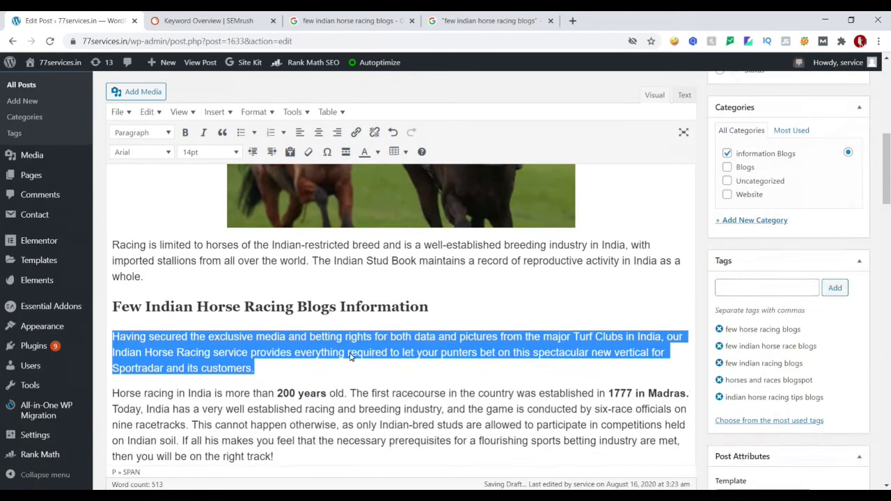
Examine how the image, paragraphs, embedded video, list of blogs and Conclusion are arranged throughout the post
scroll(352, 356, "down", 10)
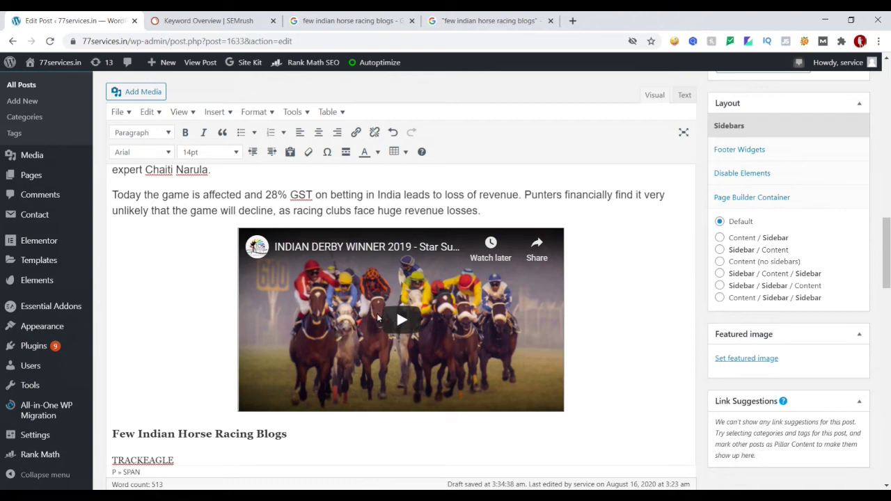
scroll(378, 318, "up", 5)
scroll(378, 318, "up", 10)
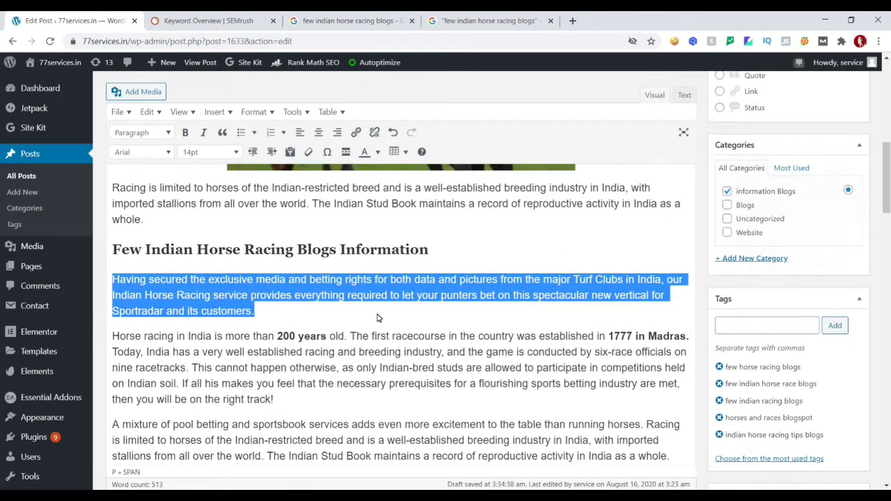
scroll(367, 320, "down", 3)
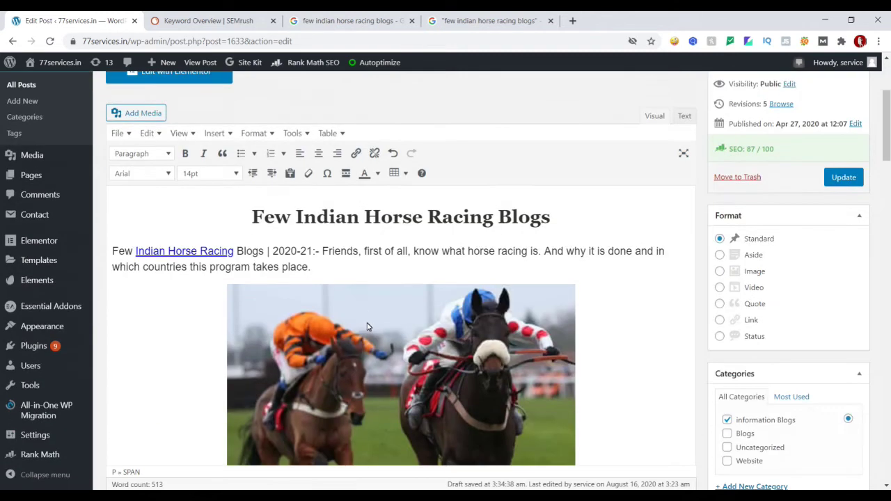
scroll(363, 336, "down", 3)
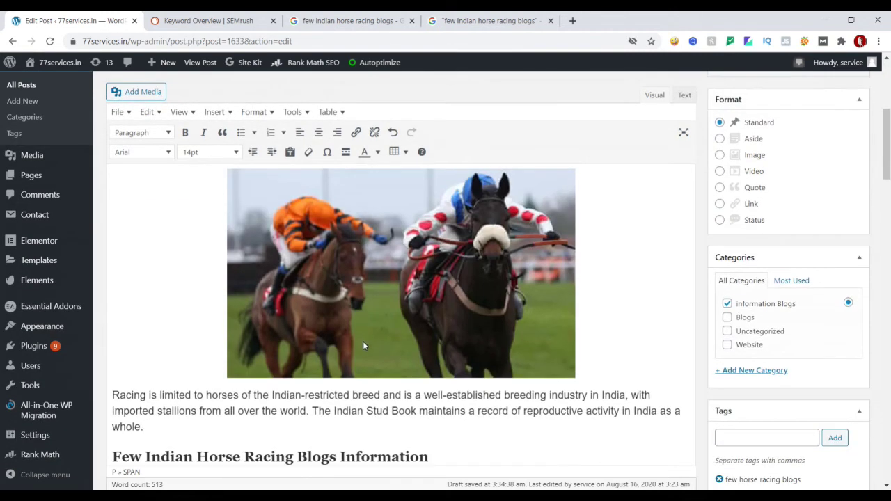
scroll(363, 340, "down", 4)
scroll(365, 346, "down", 4)
scroll(367, 346, "down", 2)
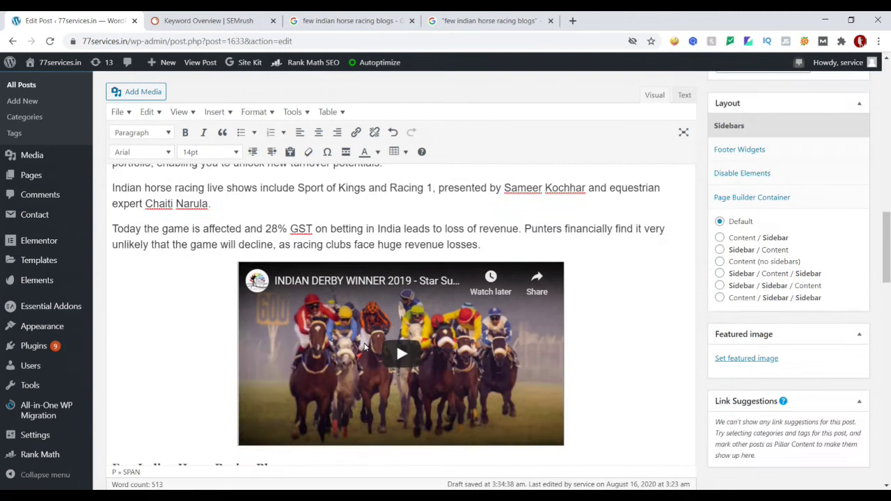
scroll(365, 347, "down", 2)
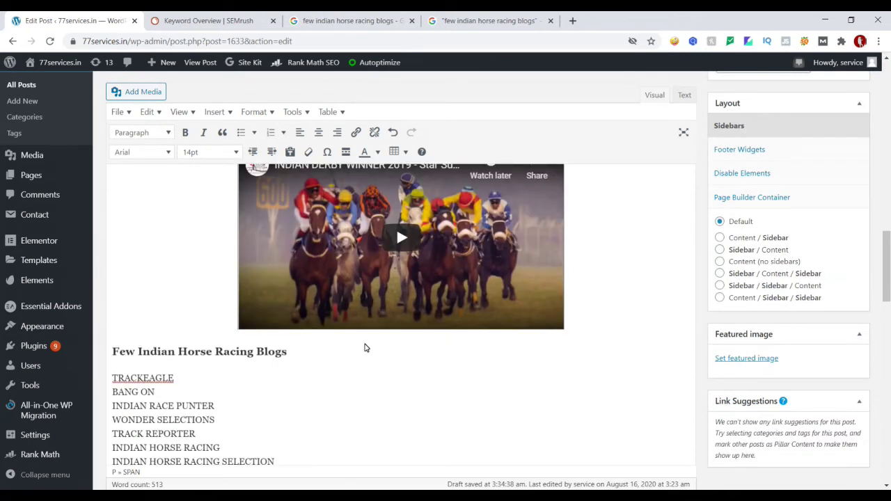
scroll(366, 348, "down", 5)
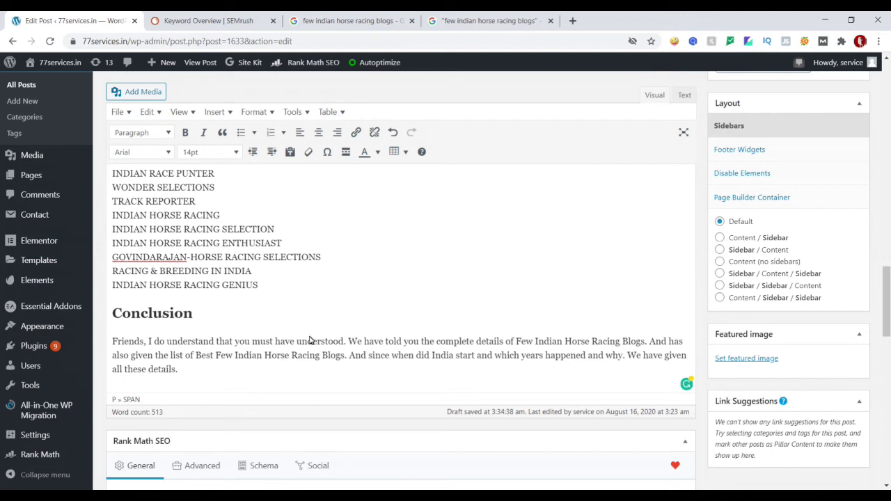
scroll(269, 350, "up", 4)
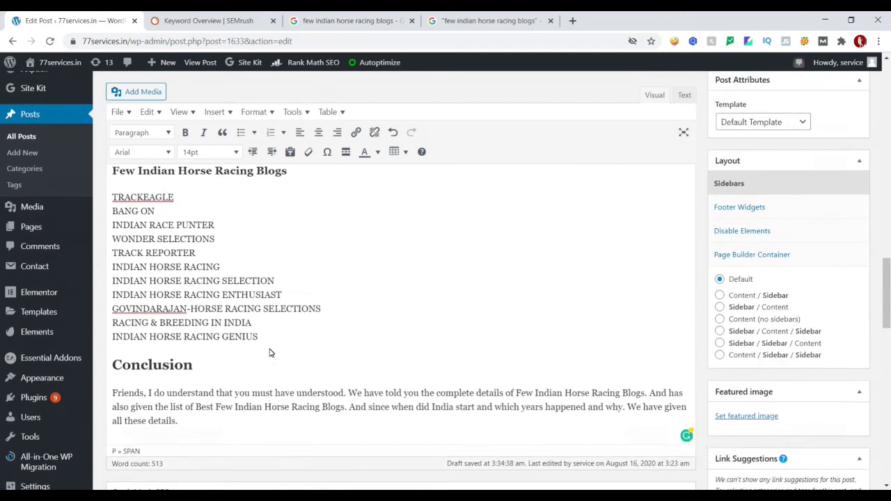
scroll(268, 353, "up", 1)
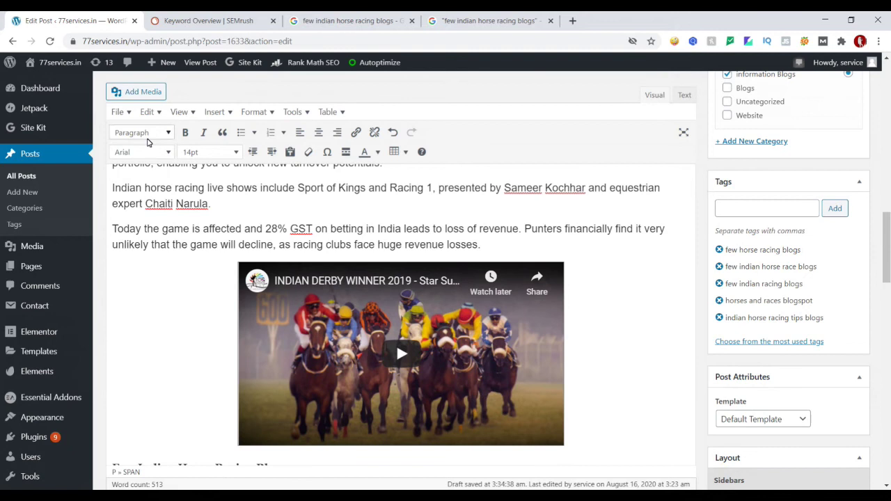
Change the "Few Indian Horse Racing Blogs" subheading above the list of blogs from Heading 3 to Paragraph
scroll(196, 199, "down", 5)
left_click(195, 178)
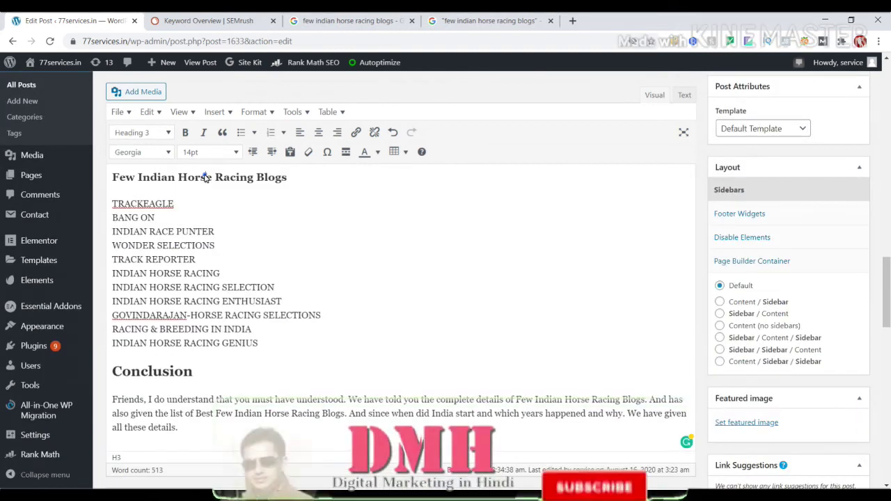
left_click(156, 131)
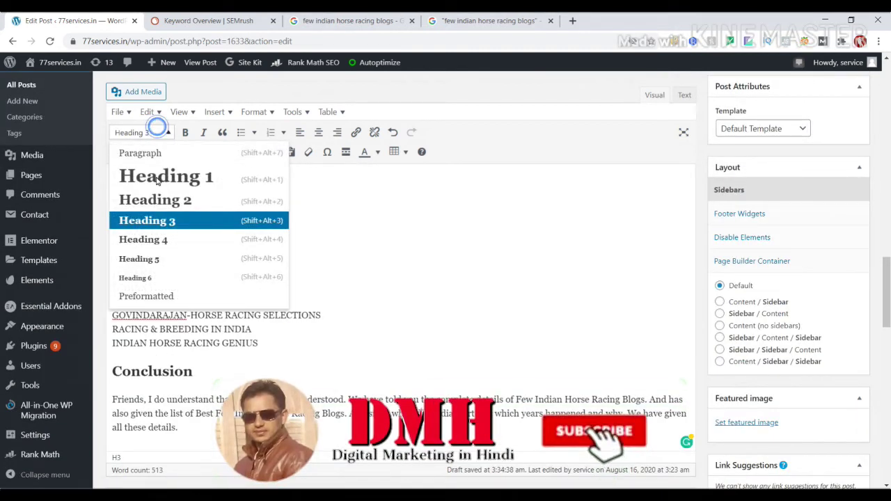
left_click(281, 217)
scroll(263, 291, "up", 3)
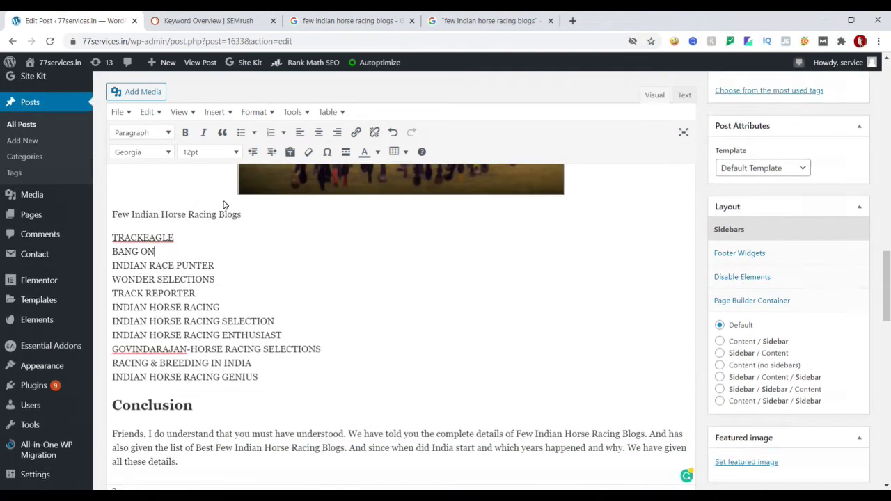
Highlight the "Few Indian Horse Racing Blogs" line below the video and review the list and Conclusion beneath it
triple_click(262, 293)
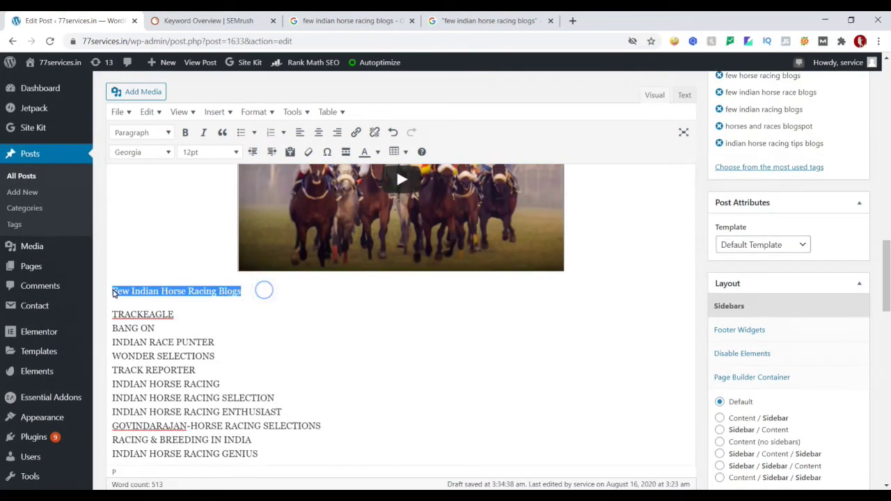
left_click(213, 296)
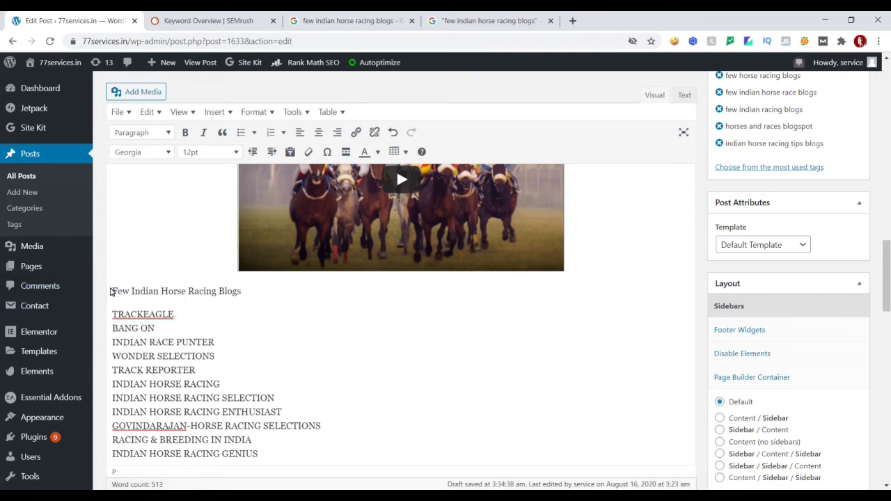
left_click(110, 289)
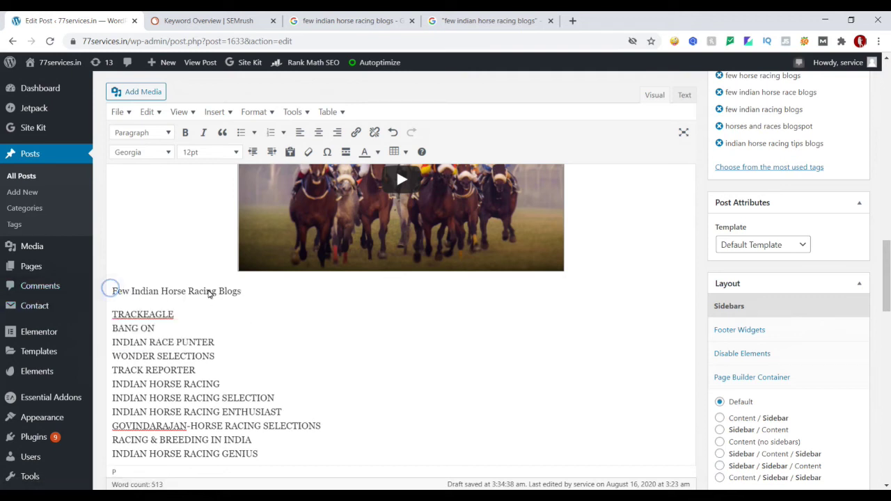
left_click(247, 294)
scroll(215, 358, "down", 3)
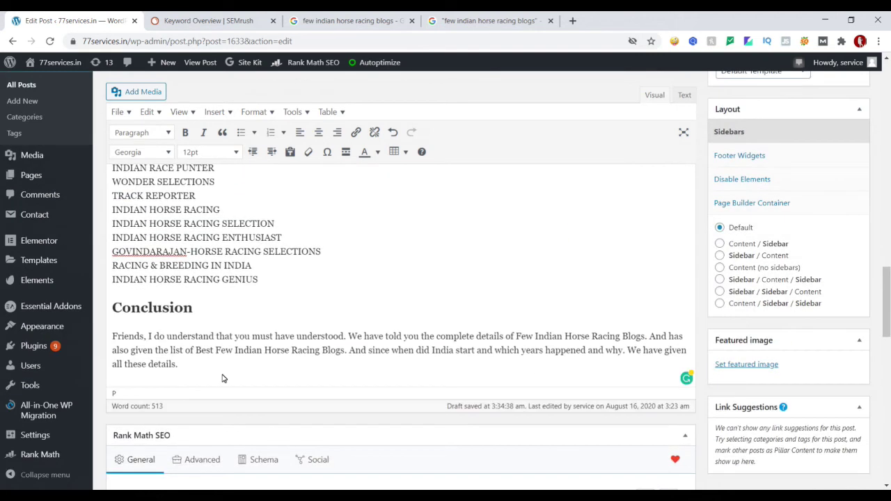
Highlight the list of blog names from TRACKEAGLE to INDIAN HORSE RACING GENIUS, then clear the selection
scroll(217, 376, "up", 3)
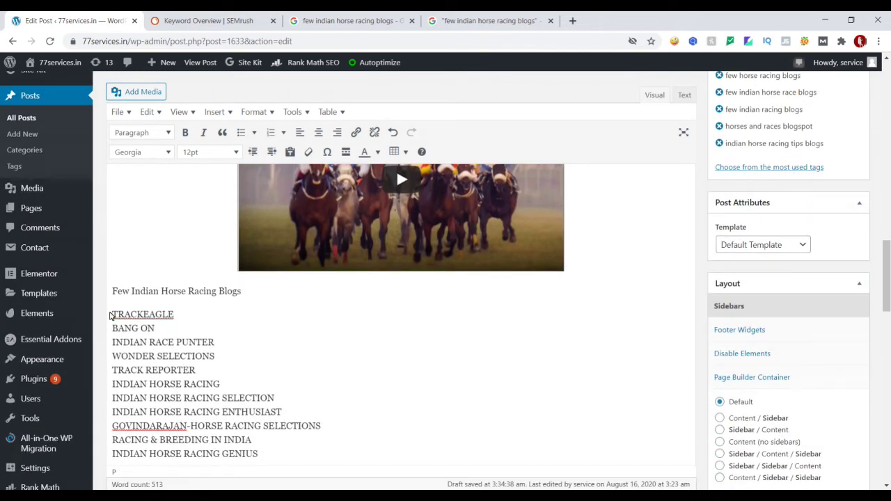
left_click(111, 314)
left_click(258, 453, "shift")
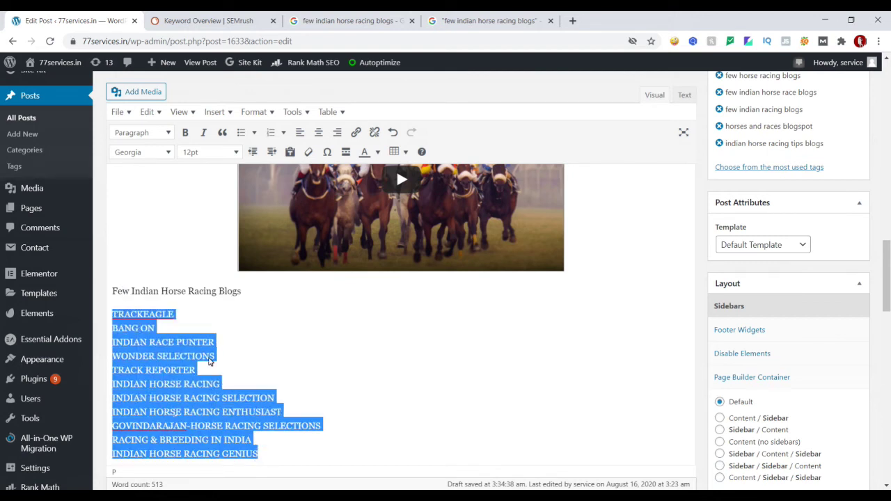
scroll(205, 368, "up", 2)
left_click(166, 398)
Review the post's opening text, image, paragraphs under Few Indian Horse Racing Blogs Information, and its tags
scroll(196, 408, "up", 10)
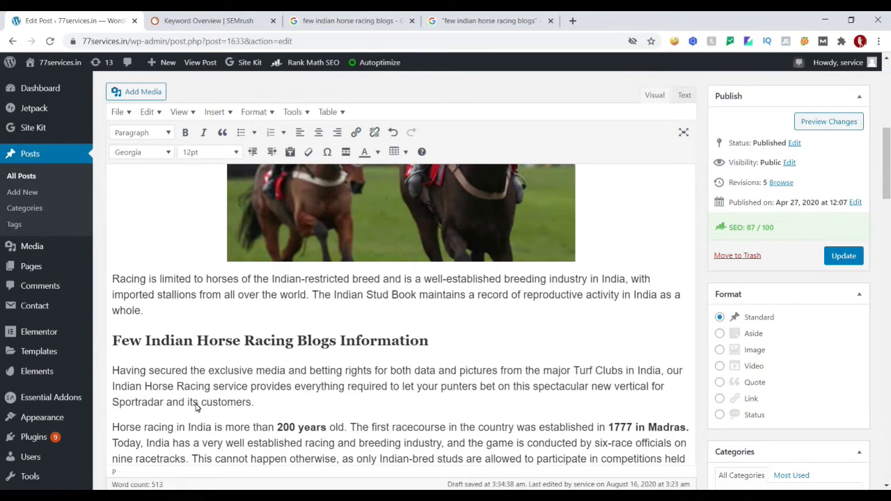
scroll(198, 393, "down", 4)
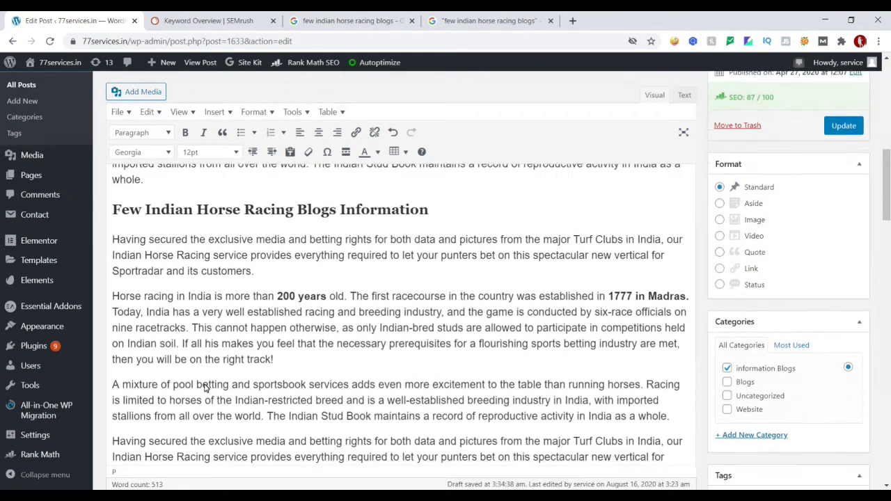
scroll(206, 388, "up", 10)
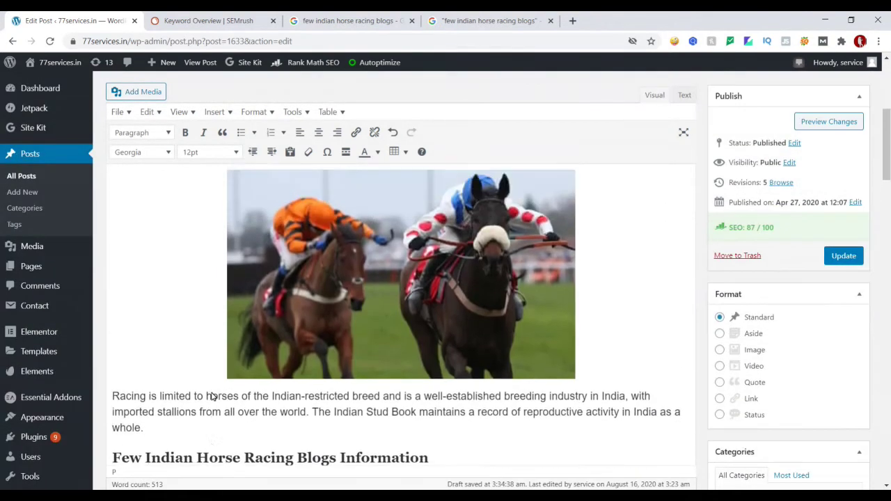
scroll(213, 397, "up", 3)
scroll(265, 422, "down", 5)
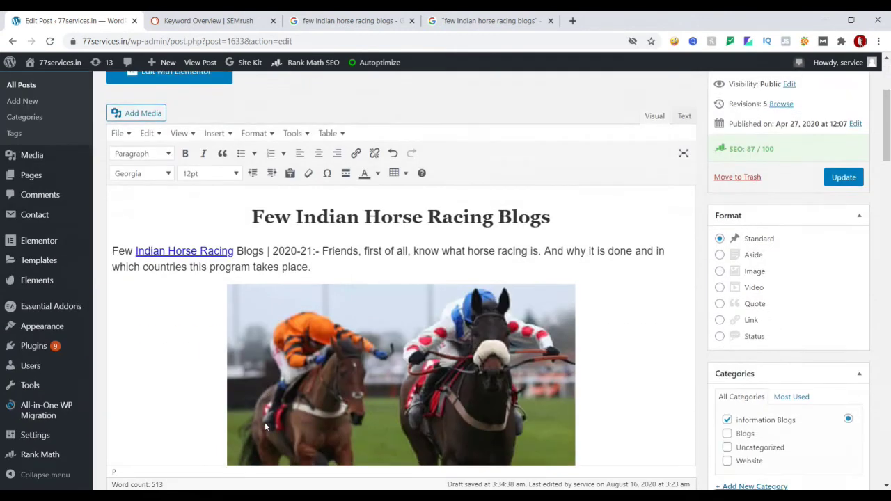
scroll(266, 423, "down", 3)
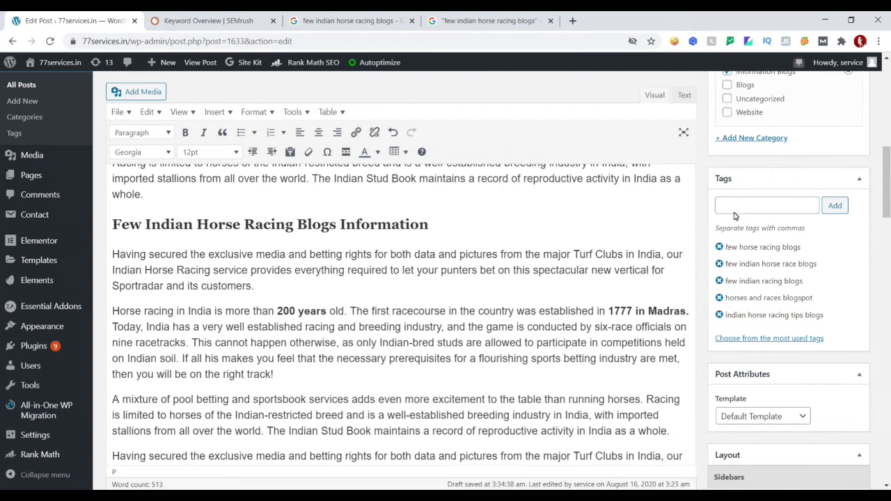
scroll(358, 255, "up", 8)
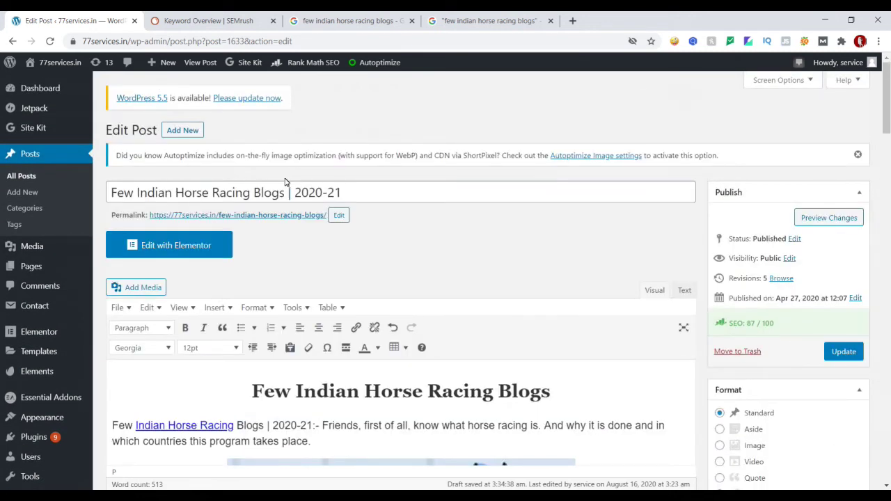
Highlight "Few Indian Horse Racing Blogs" in the post title and compare it with the content and tags
left_click_drag(287, 195, 81, 195)
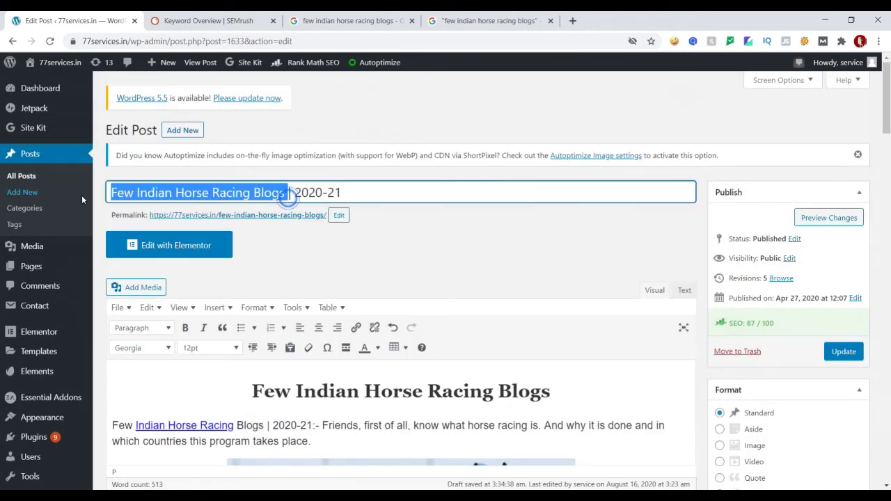
left_click(180, 194)
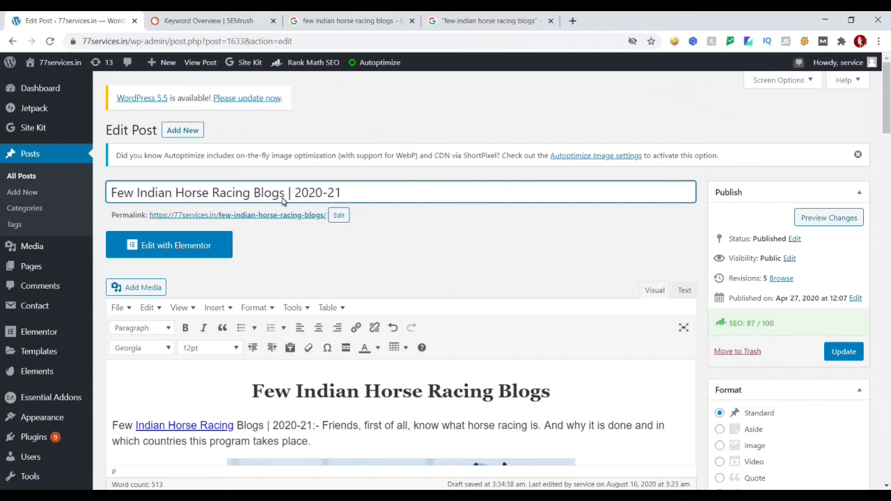
left_click_drag(289, 196, 109, 194)
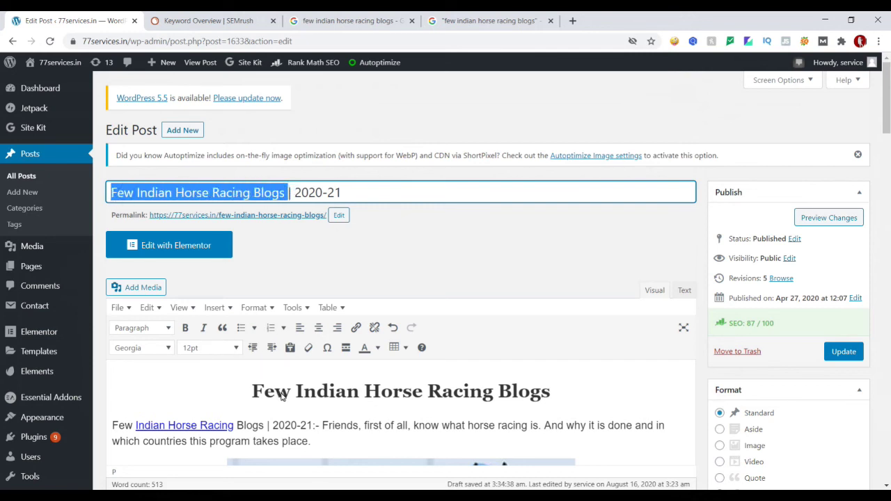
scroll(300, 394, "down", 12)
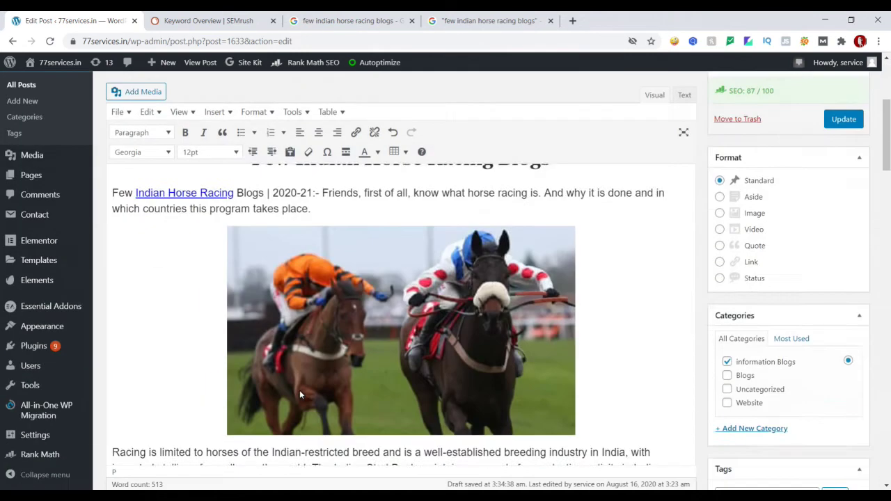
scroll(552, 360, "up", 4)
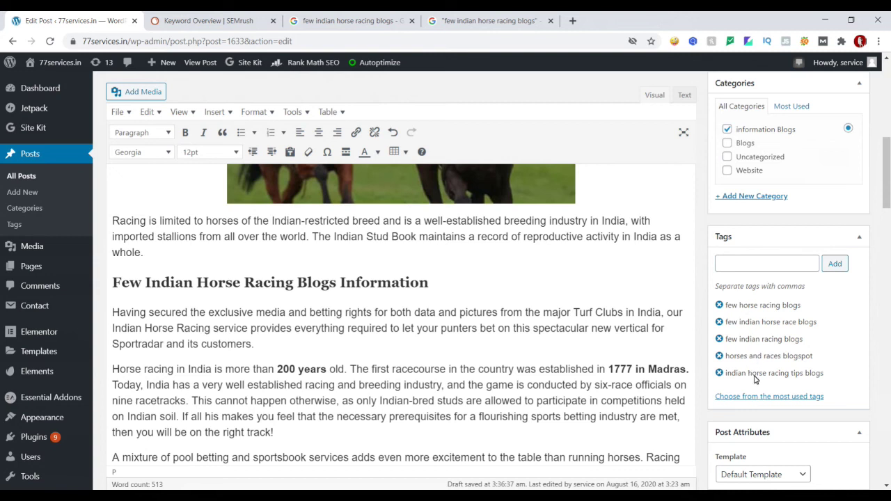
Switch to the Google results for "few indian horse racing blogs" and examine the ranked competitor titles and descriptions
left_click(347, 20)
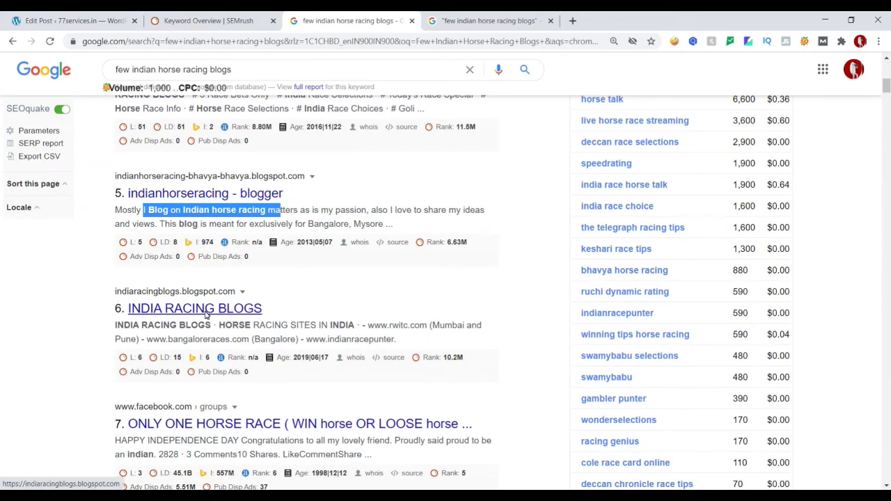
scroll(205, 314, "down", 4)
scroll(206, 315, "down", 5)
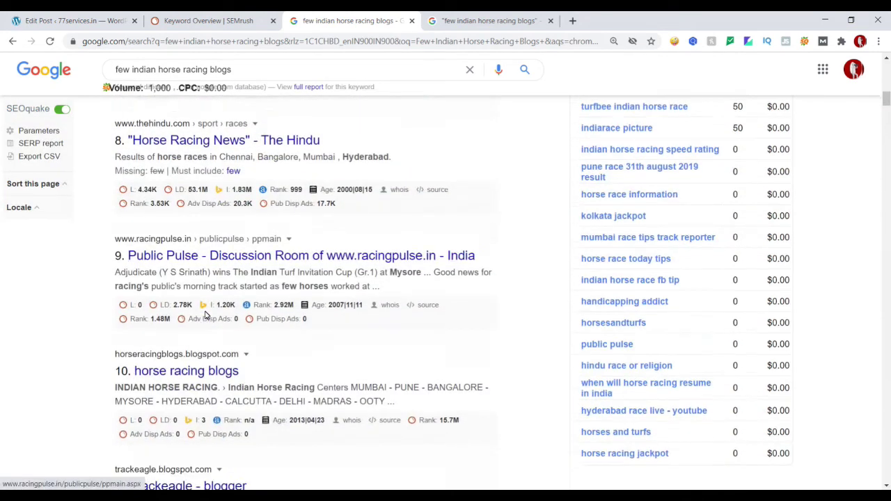
scroll(205, 314, "down", 3)
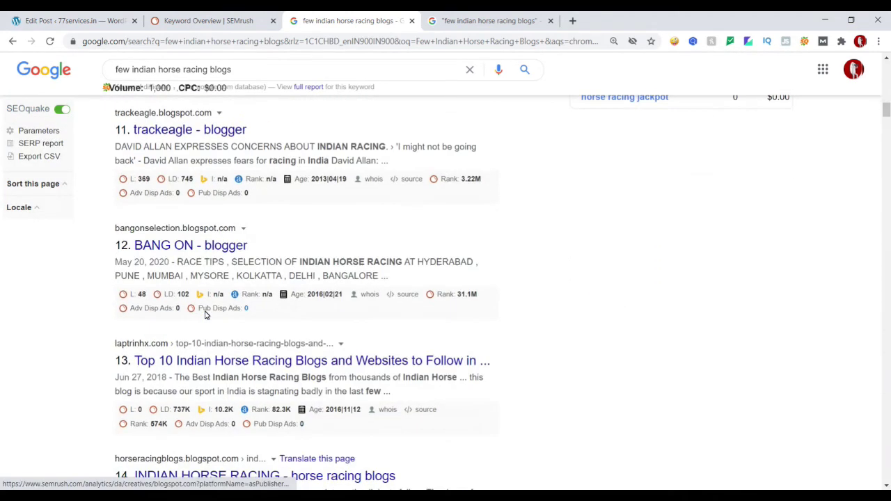
scroll(205, 315, "down", 4)
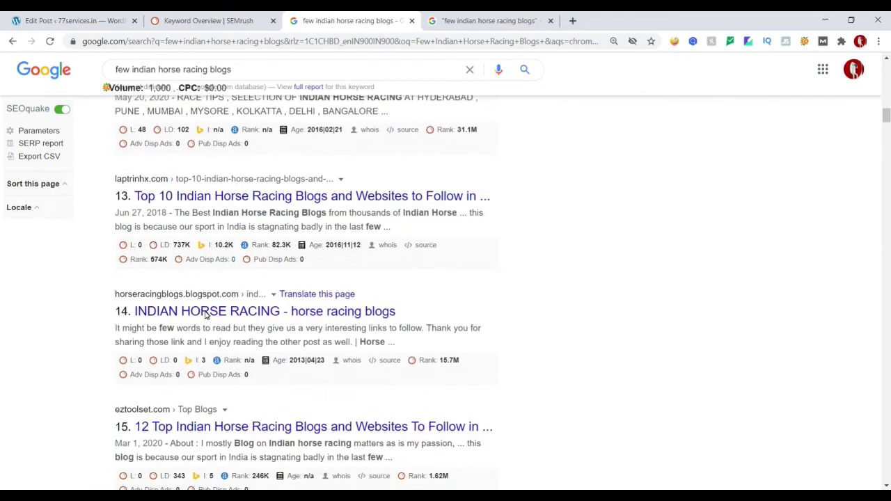
scroll(206, 314, "down", 15)
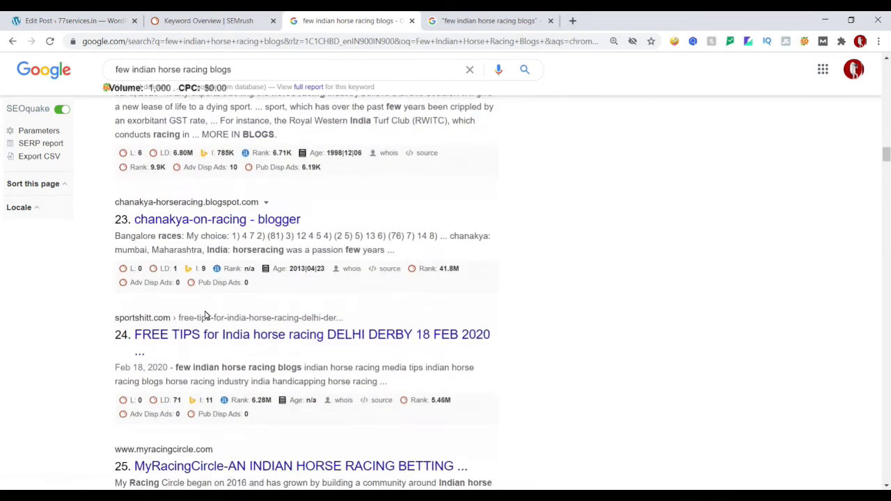
scroll(205, 314, "down", 3)
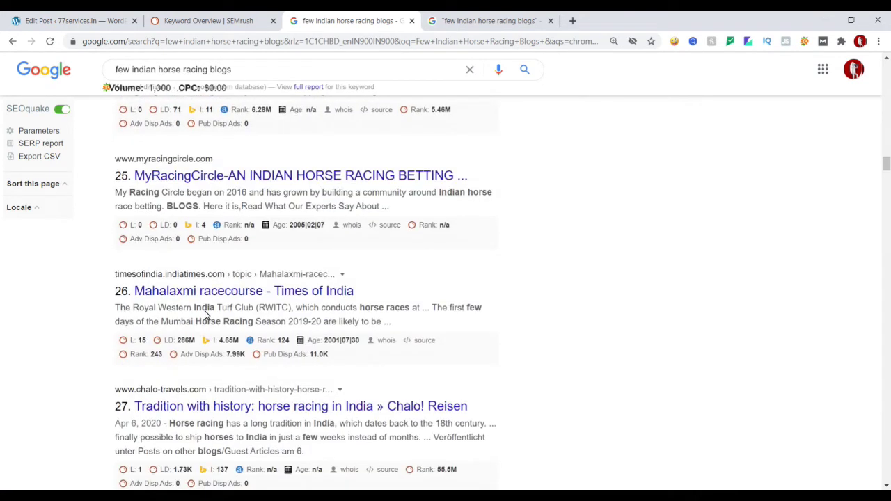
scroll(205, 315, "down", 5)
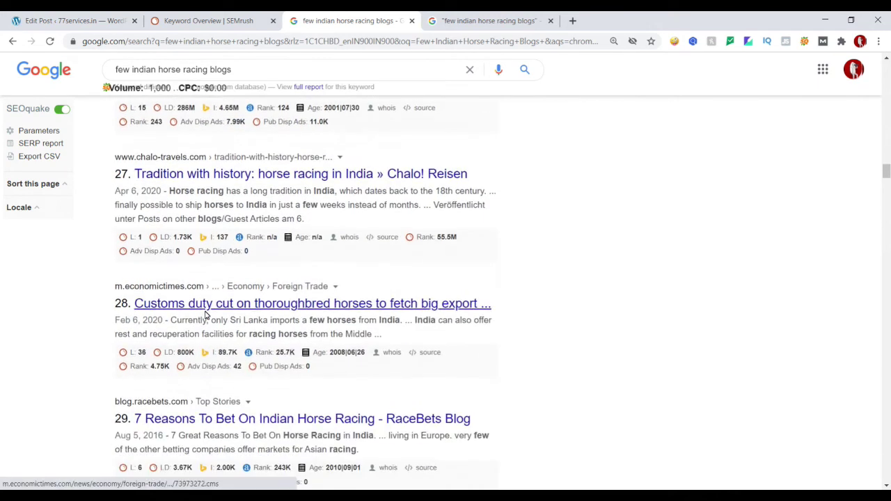
scroll(205, 314, "down", 2)
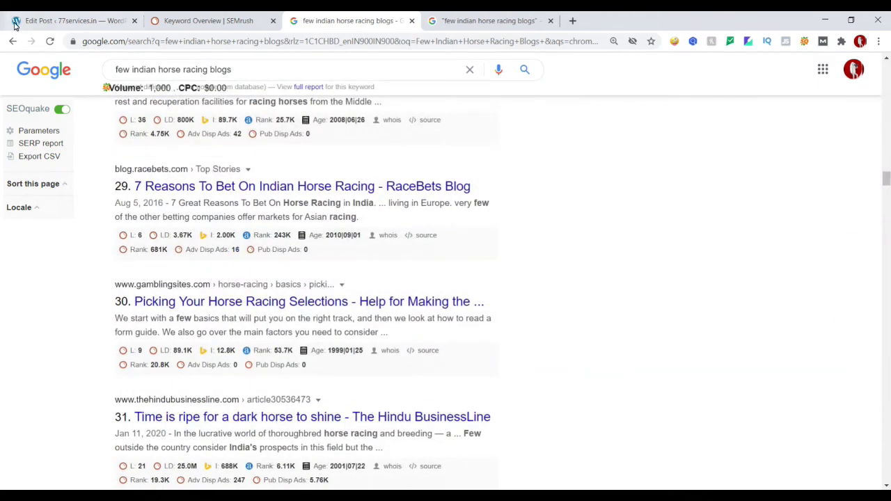
Return to the post editor and check the alternative text and title attribute in the first image's details
left_click(67, 20)
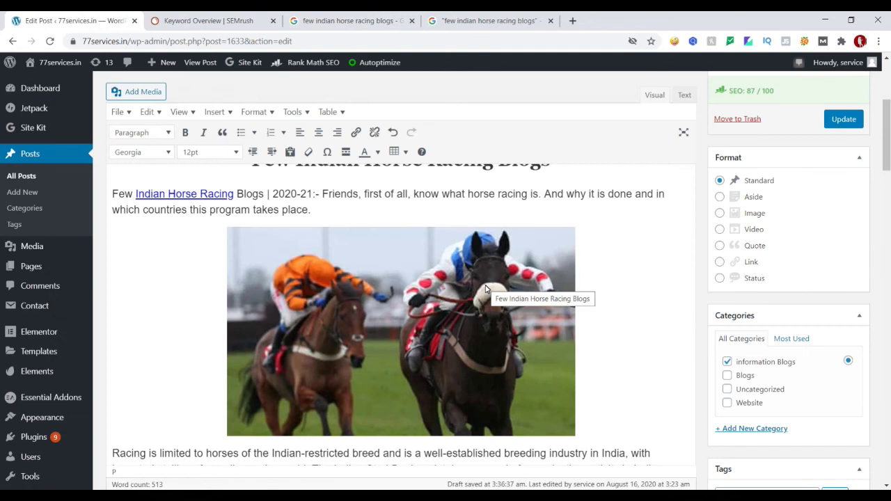
left_click(451, 288)
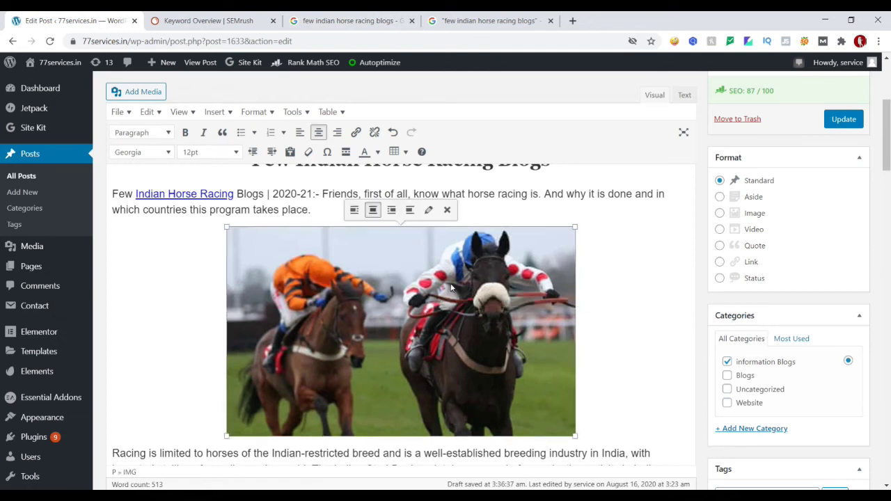
left_click(428, 211)
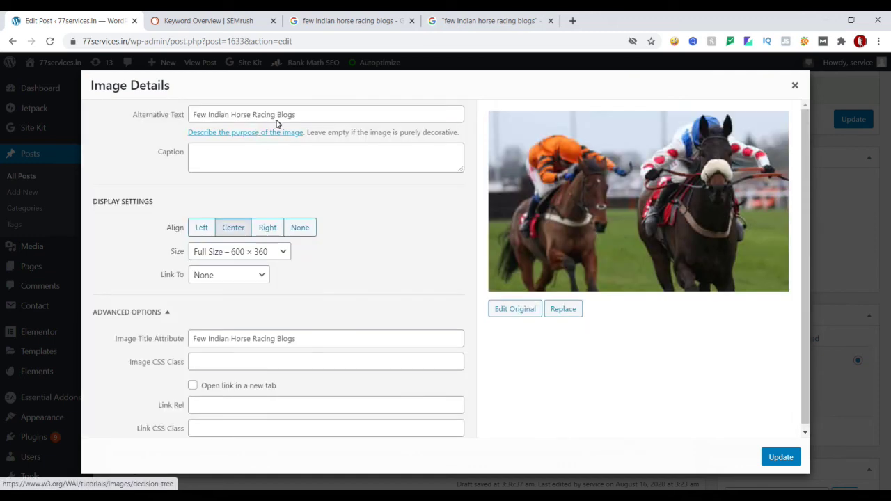
left_click_drag(331, 116, 193, 116)
left_click(229, 113)
left_click(317, 340)
left_click(793, 87)
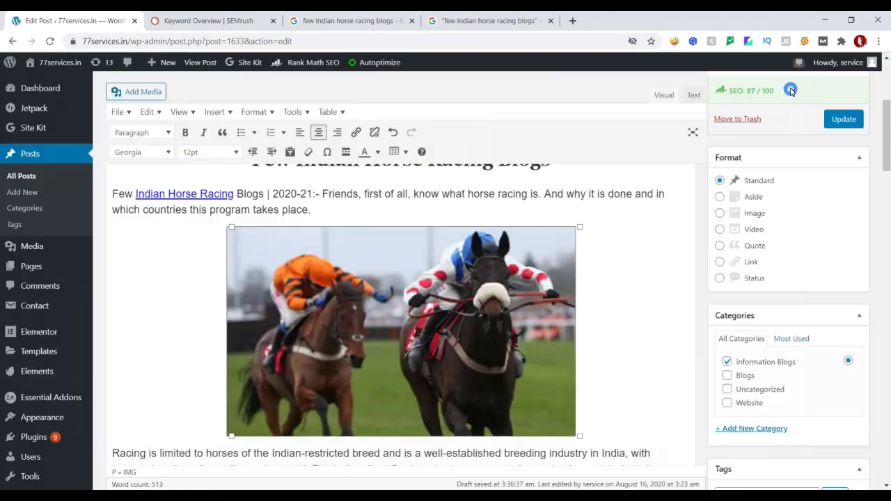
Clear the first horse racing image's alternative text, copy its title attribute before clearing that too, and update the image
scroll(759, 159, "up", 1)
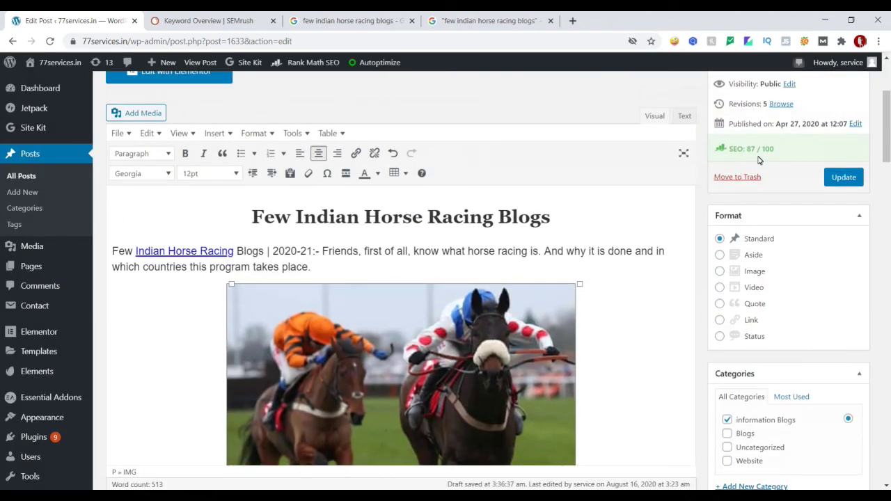
left_click(470, 289)
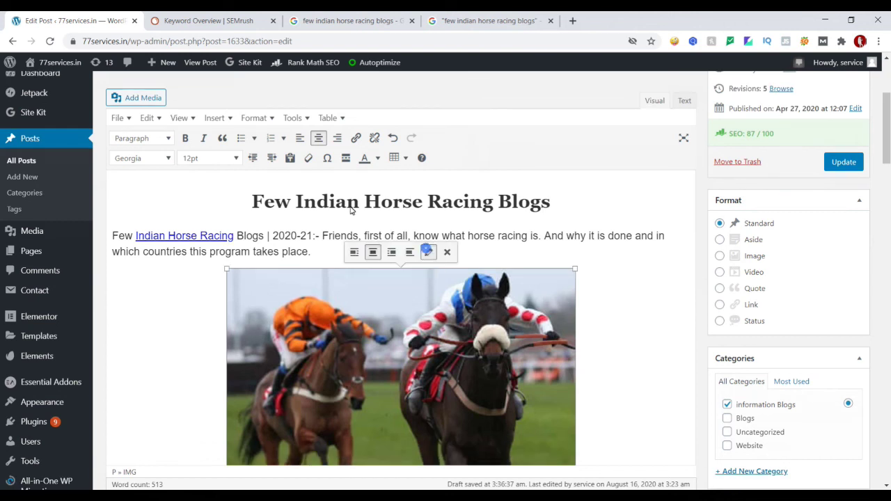
left_click(425, 250)
triple_click(301, 114)
key("BackSpace")
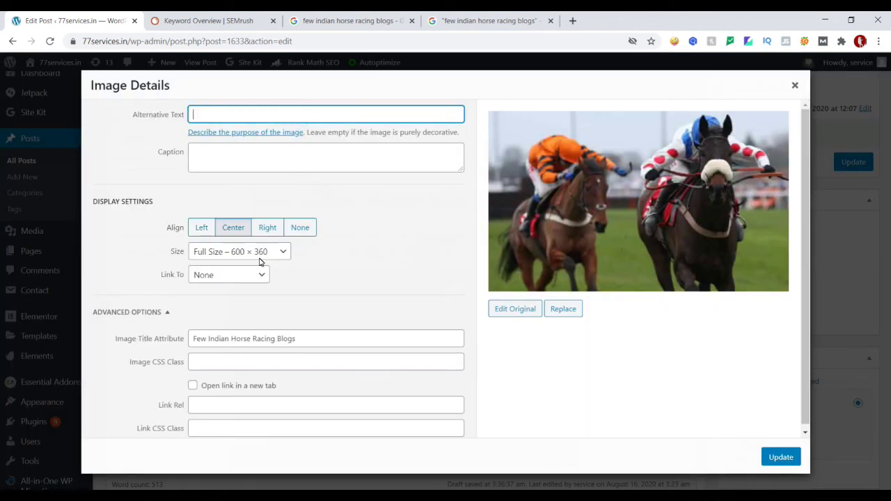
triple_click(339, 339)
key("ctrl+c")
key("BackSpace")
left_click(791, 462)
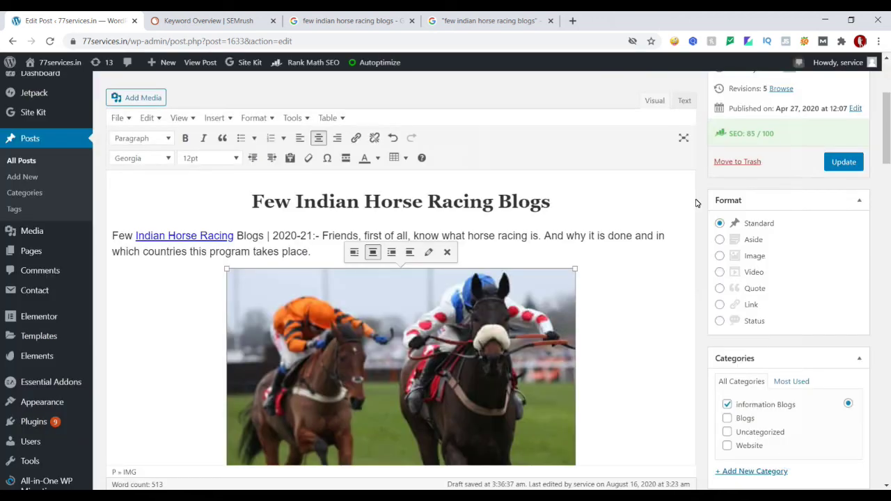
left_click(640, 324)
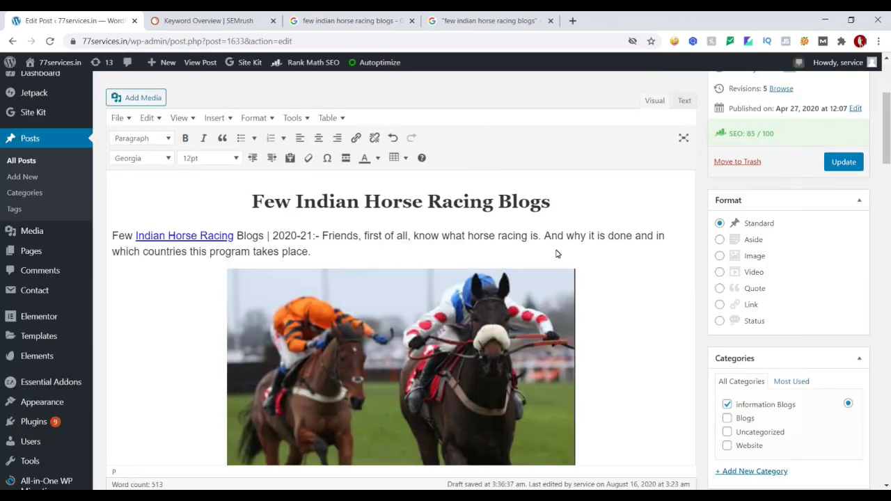
Set both the alternative text and title attribute of the first horse racing image to "Few Indian Horse Racing Blogs" and update it
left_click(474, 310)
left_click(427, 252)
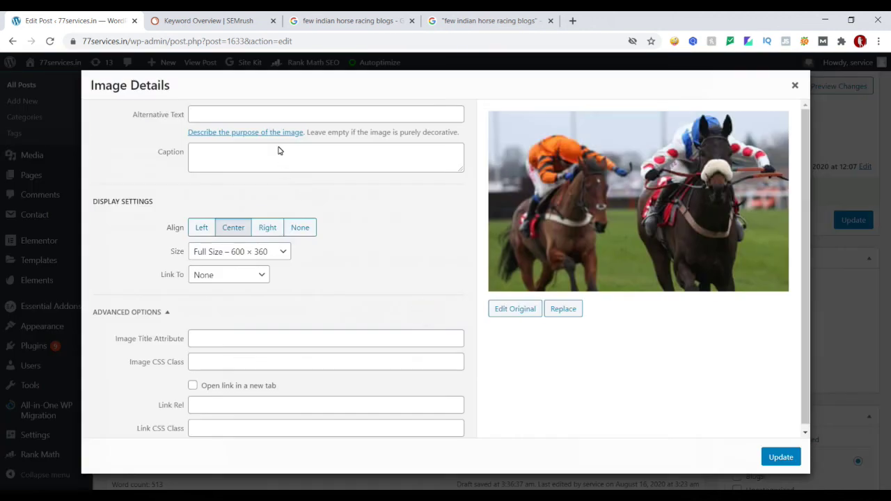
left_click(272, 116)
key("ctrl+v")
left_click(246, 340)
key("ctrl+v")
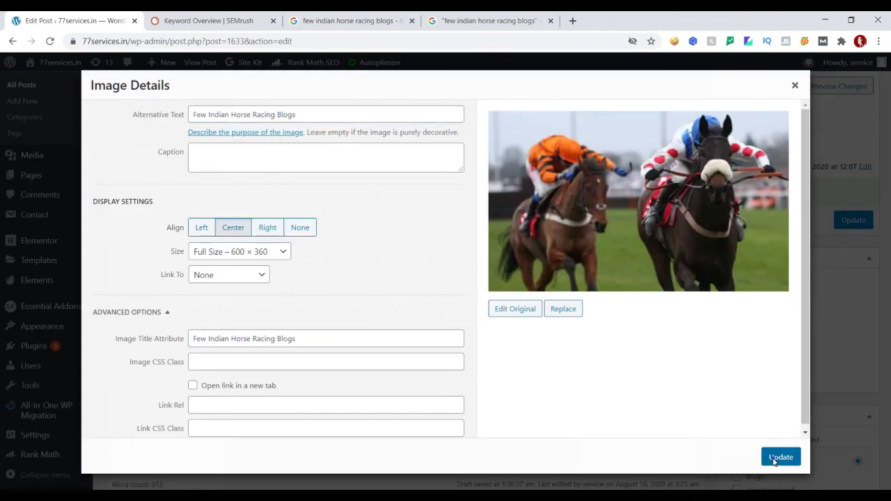
left_click(780, 456)
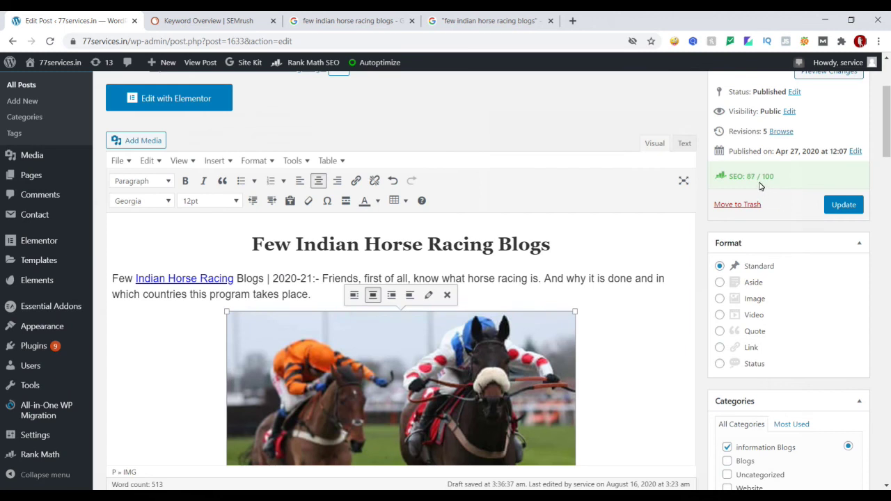
left_click(599, 373)
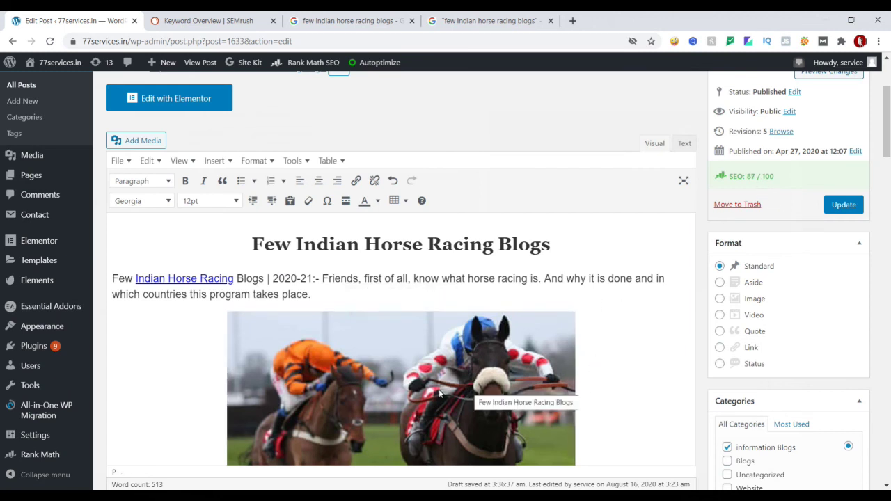
scroll(440, 401, "down", 4)
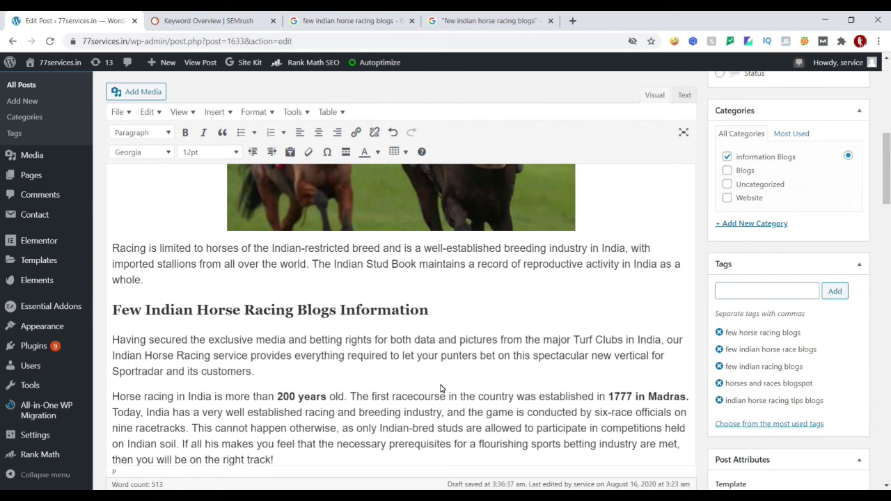
scroll(440, 395, "up", 3)
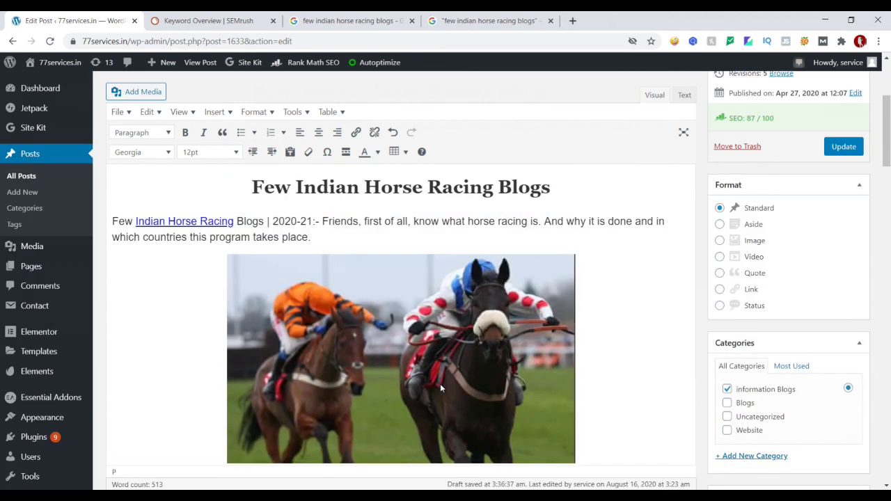
scroll(439, 389, "up", 3)
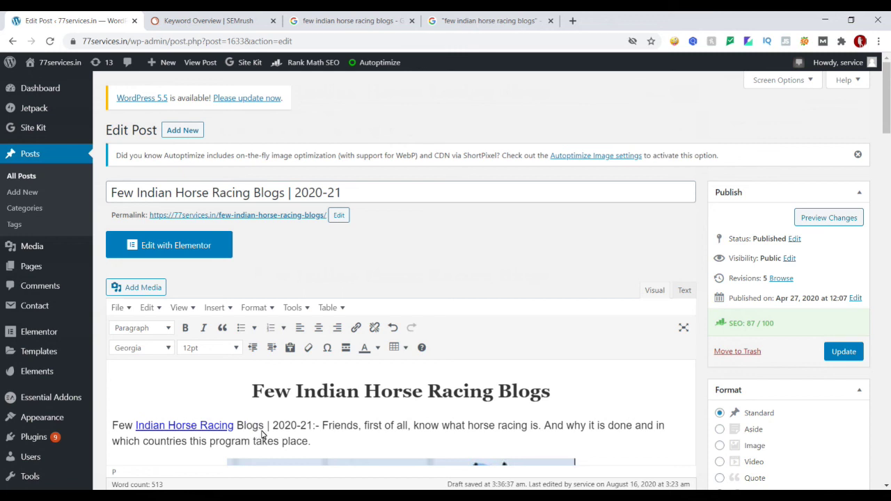
scroll(271, 433, "down", 1)
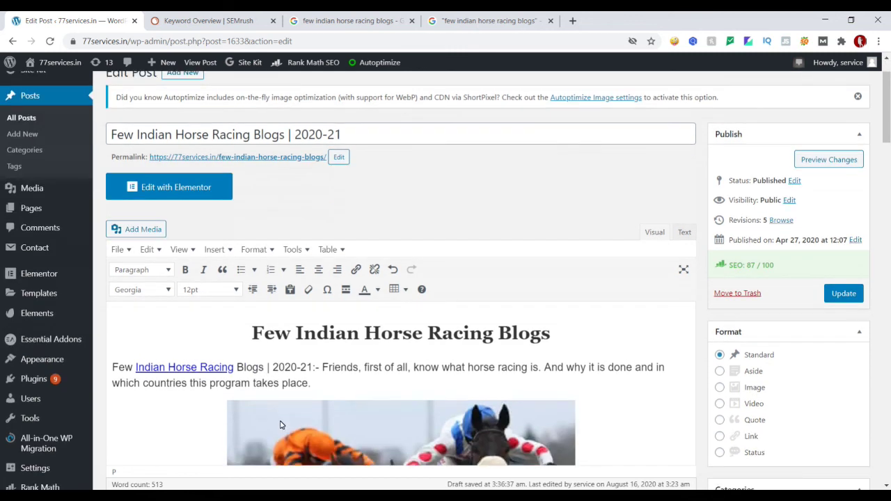